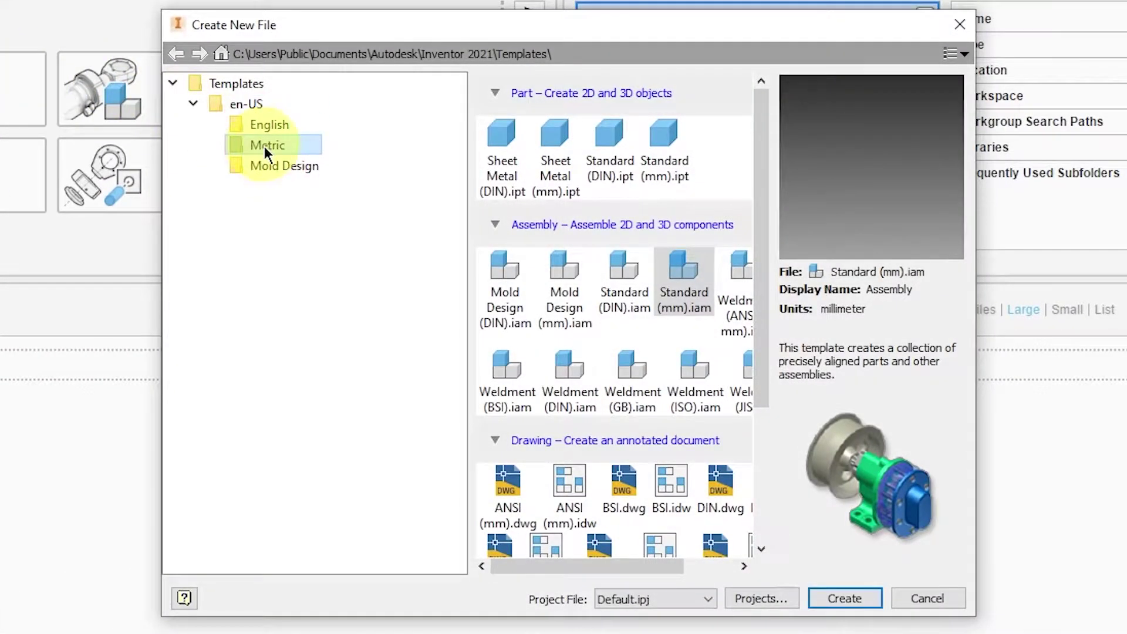
Create a new part from the Metric Standard (mm).ipt template.
click(264, 147)
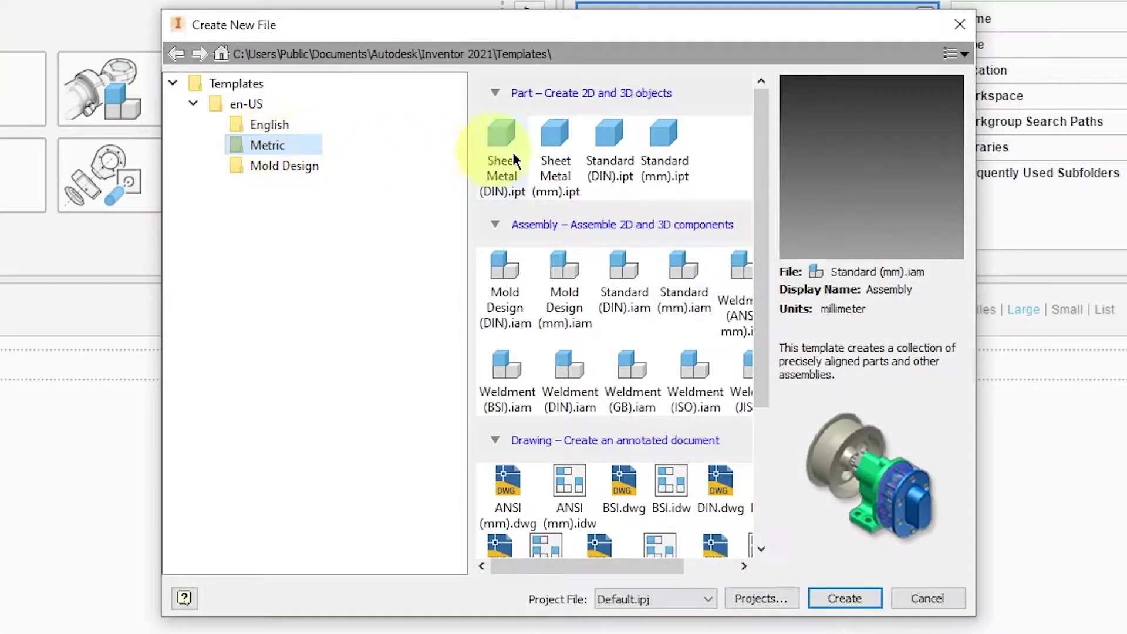
click(642, 166)
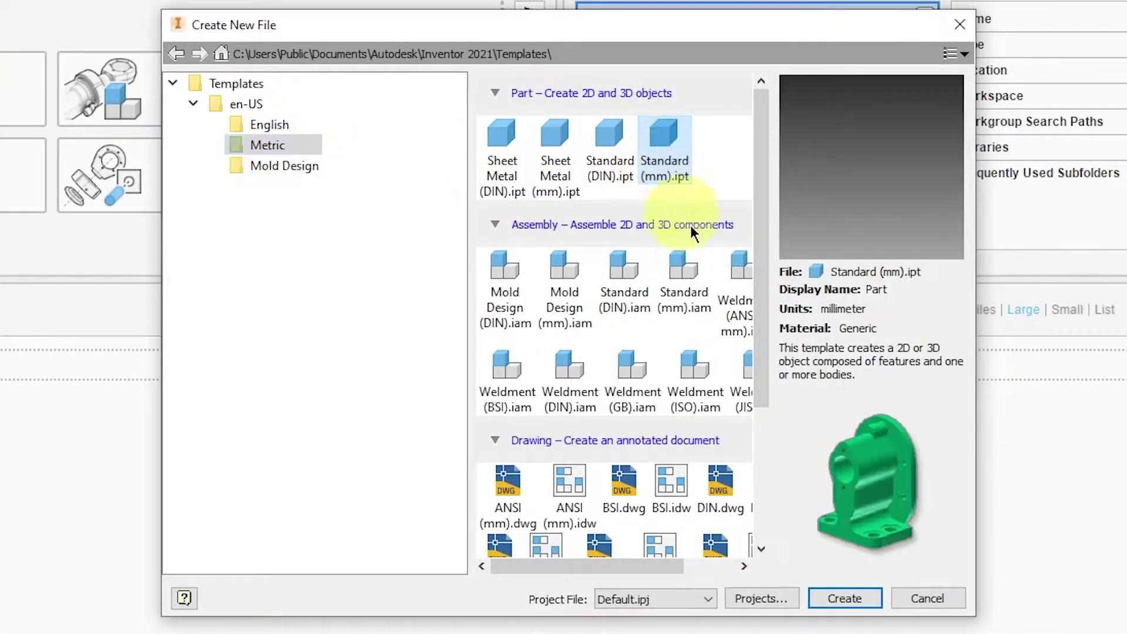
click(845, 598)
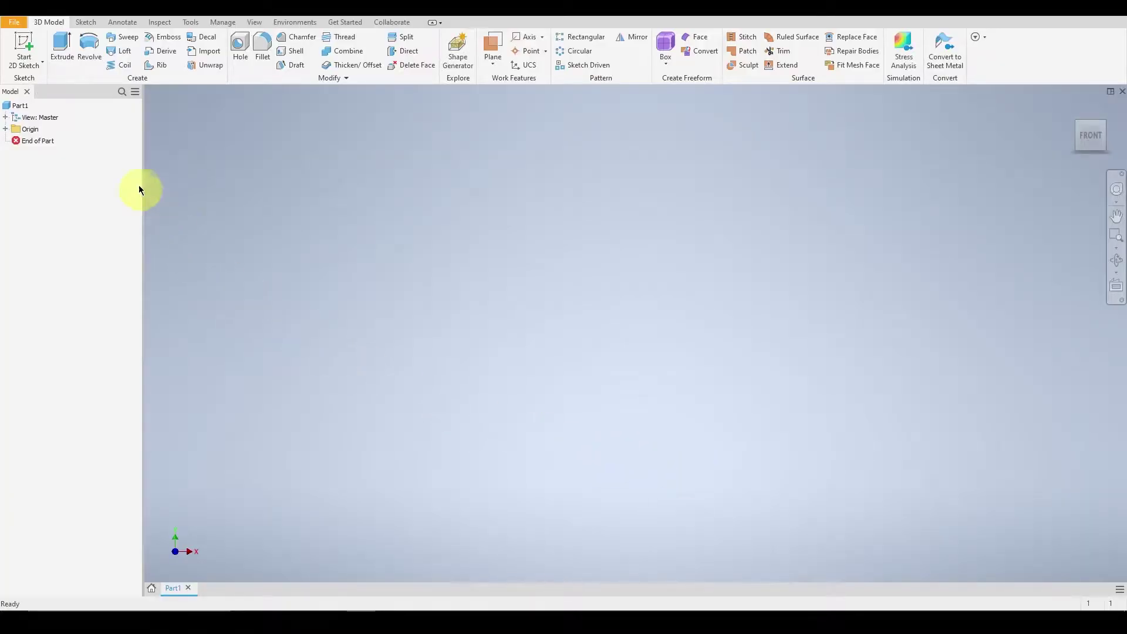
Start a sketch on an origin plane and draw a 20 × 3 mm rectangle from the origin.
click(26, 44)
click(574, 193)
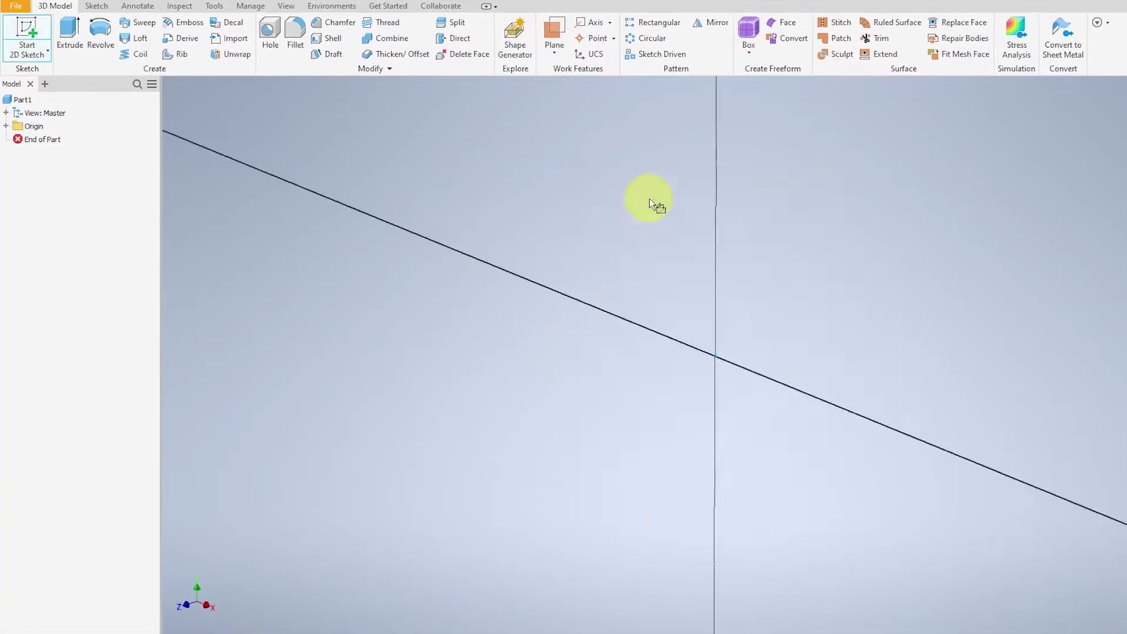
click(168, 35)
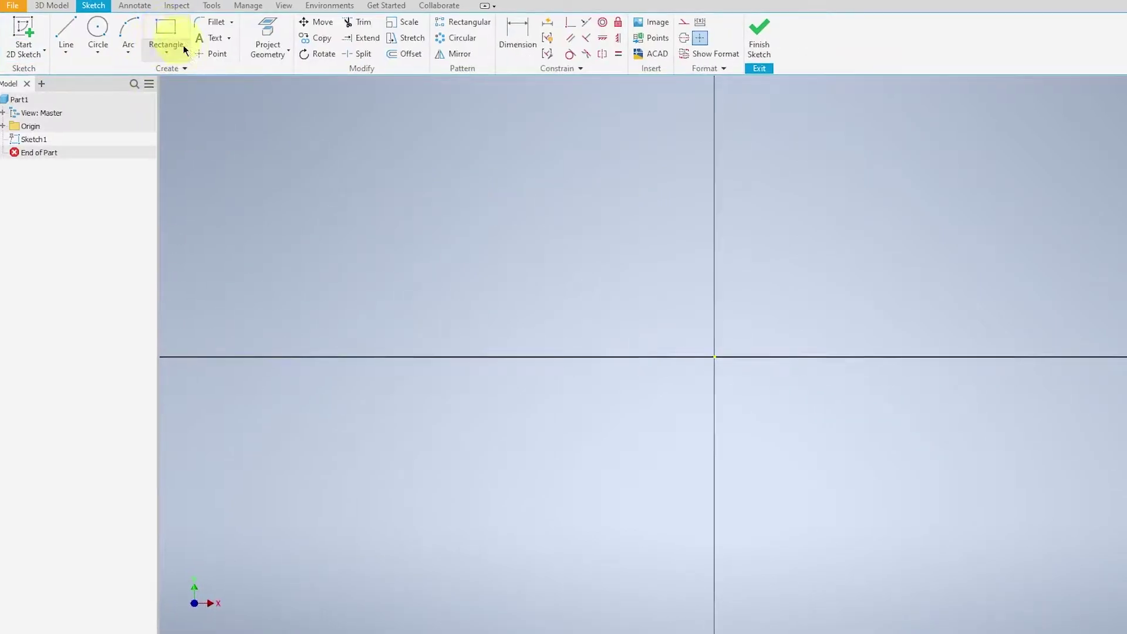
click(708, 364)
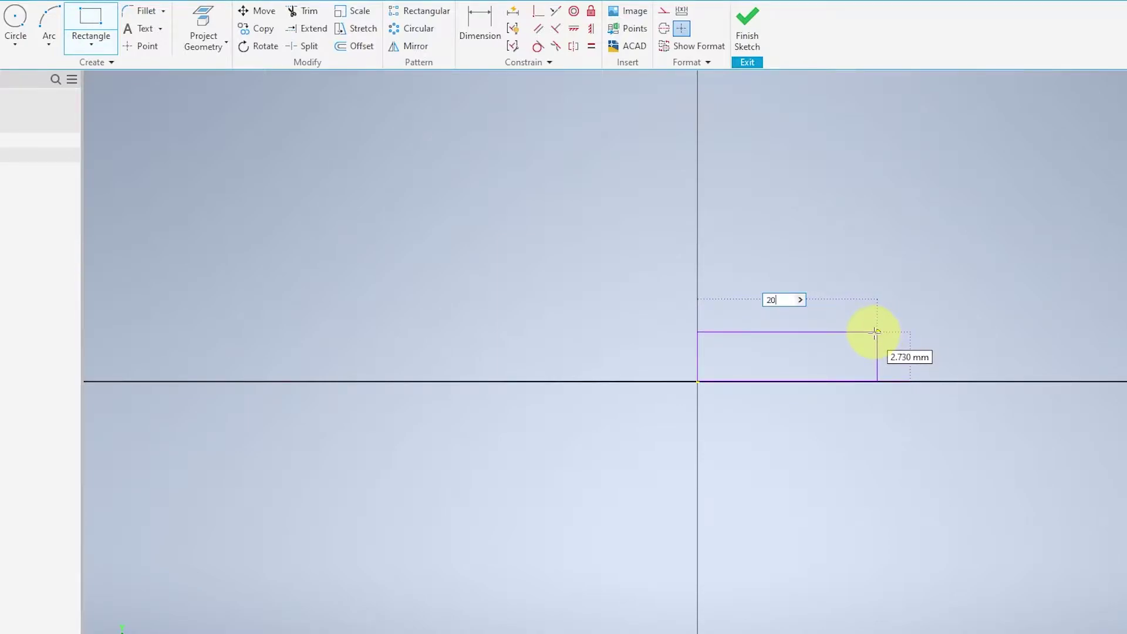
key(Tab)
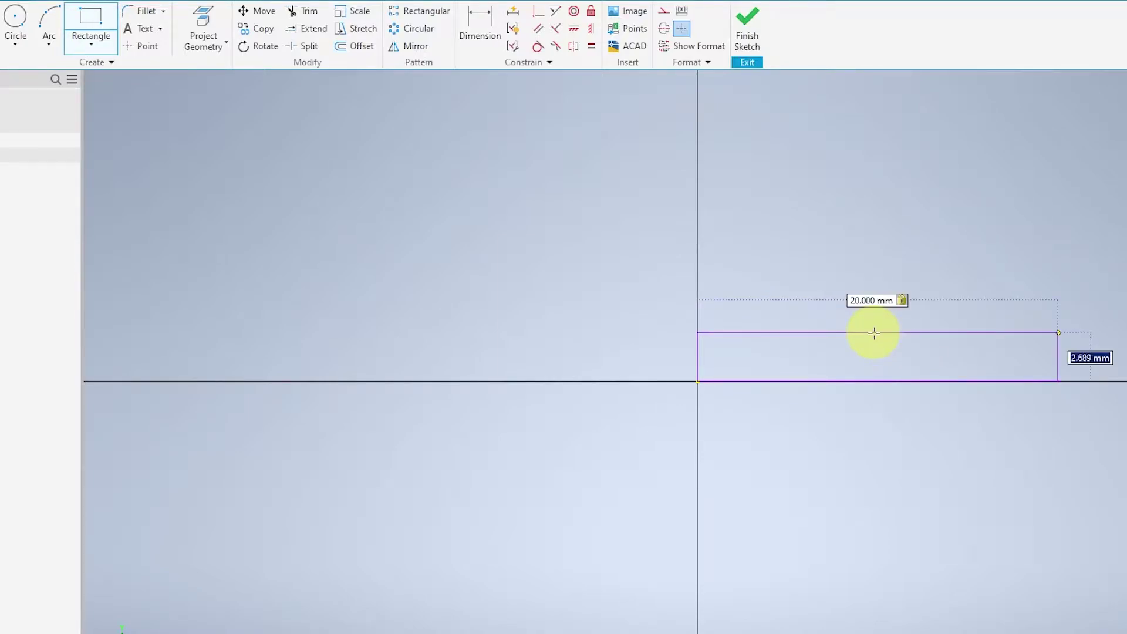
key(Return)
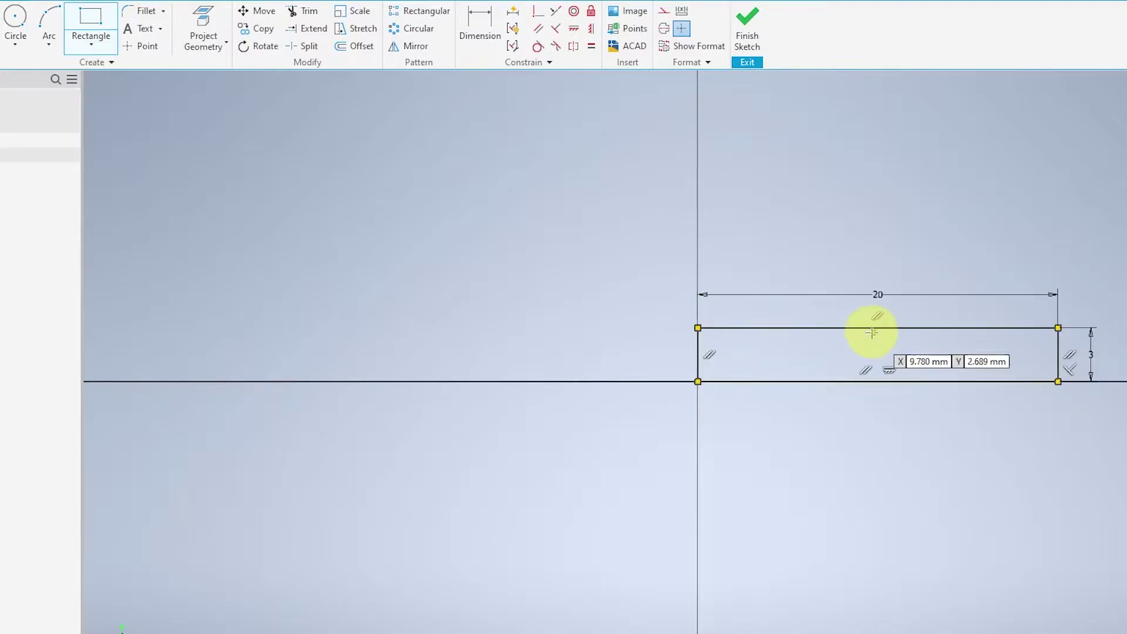
Add a 6 mm circle tangent to the rectangle's bottom edge, centred vertically on its left edge.
click(12, 21)
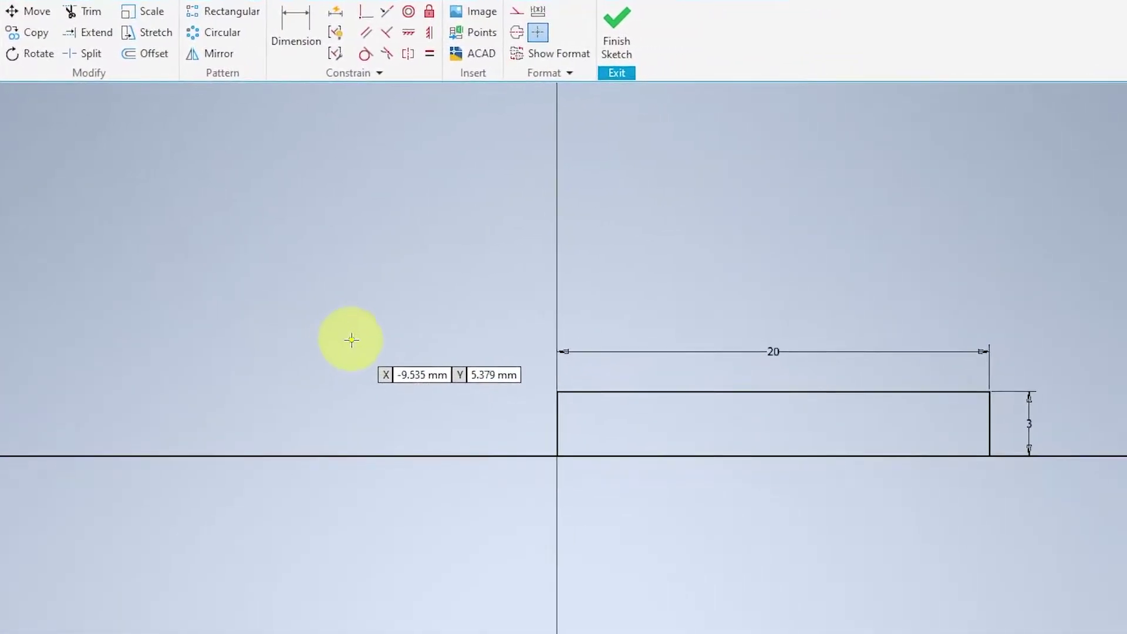
click(525, 284)
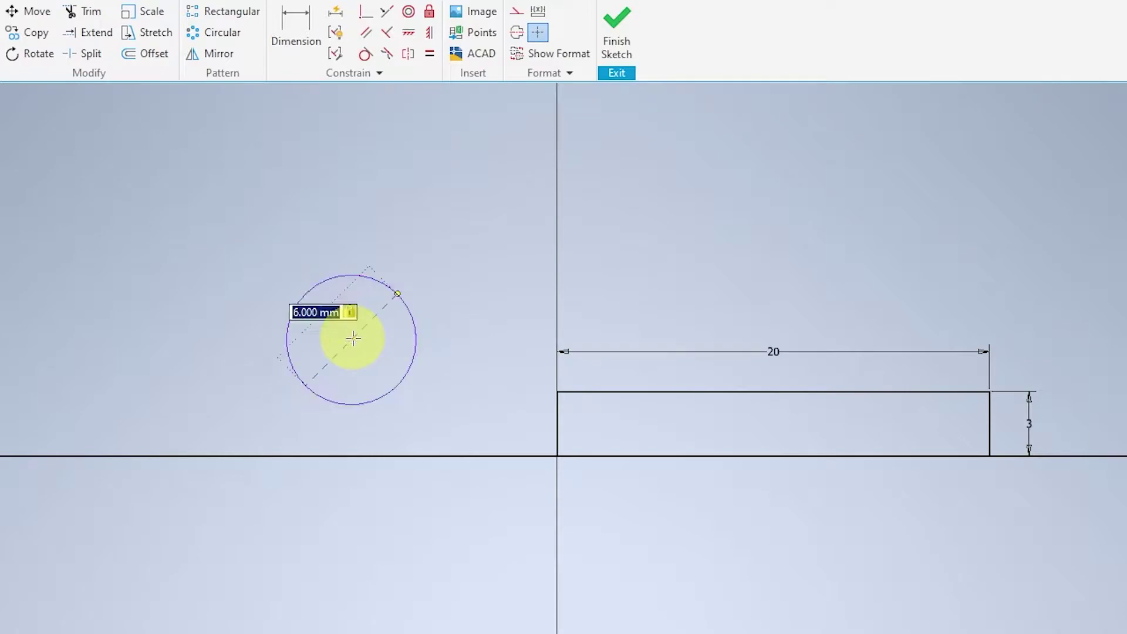
key(Return)
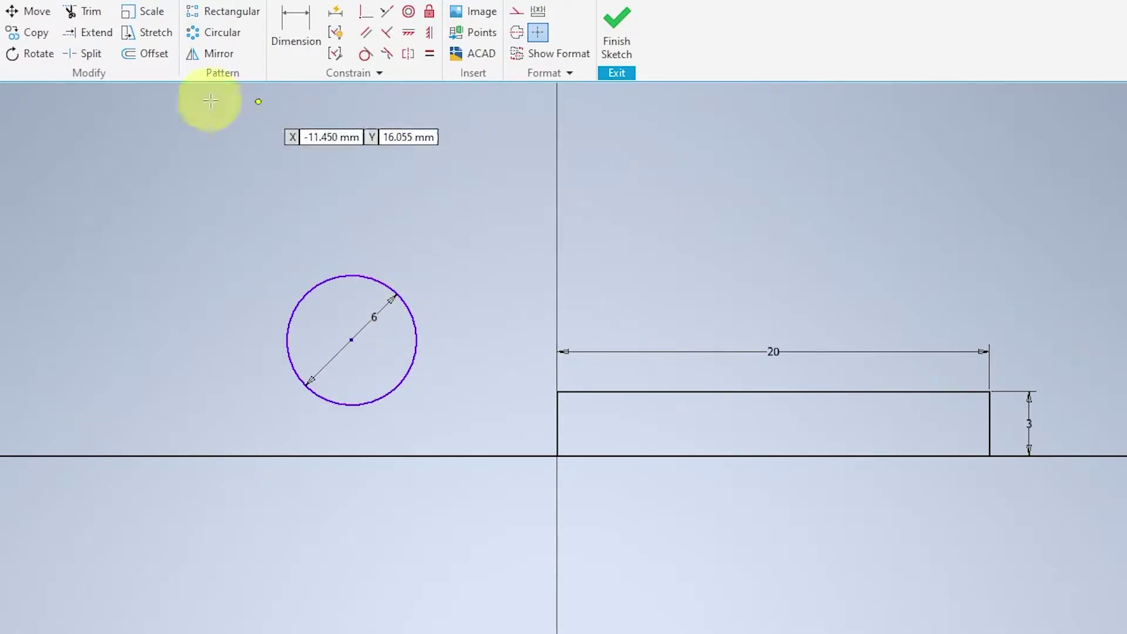
click(366, 56)
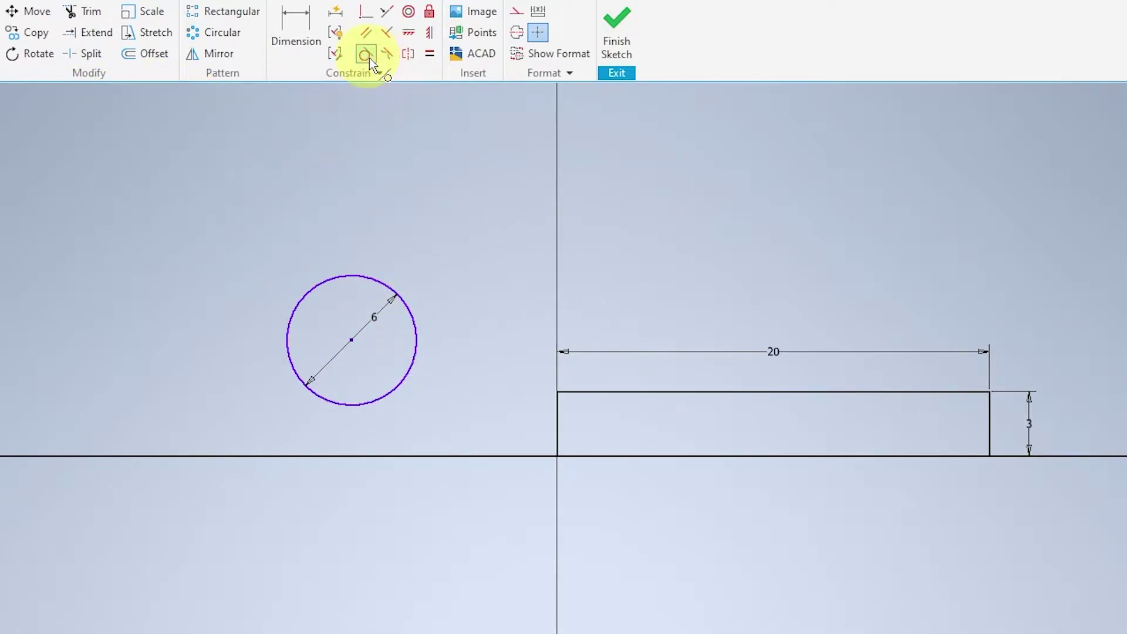
click(416, 368)
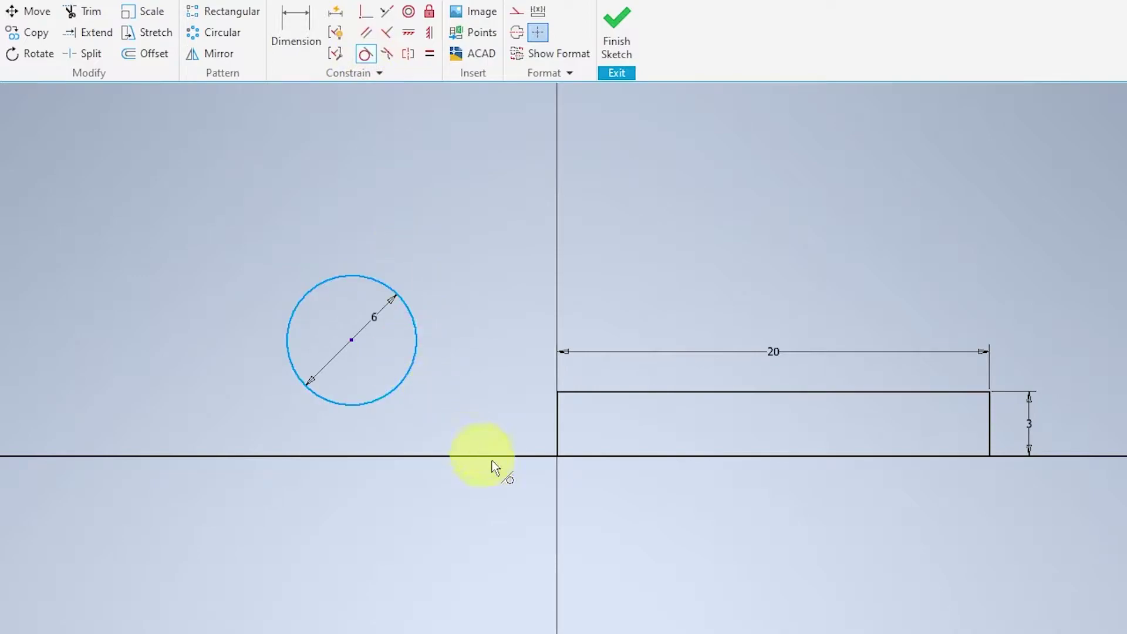
click(601, 456)
click(429, 33)
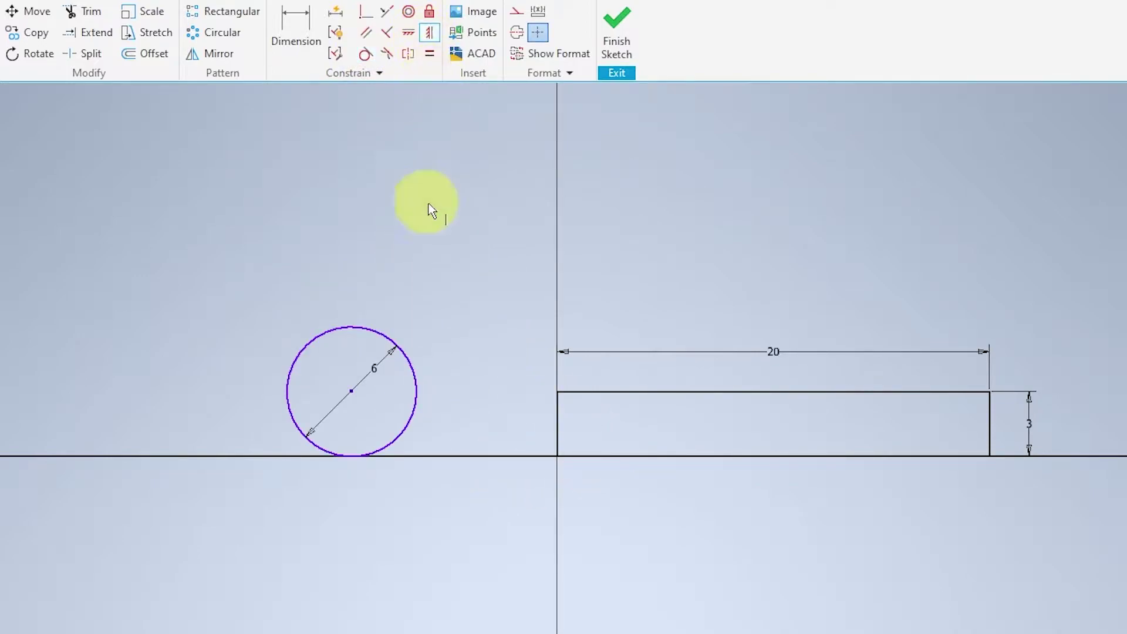
click(351, 391)
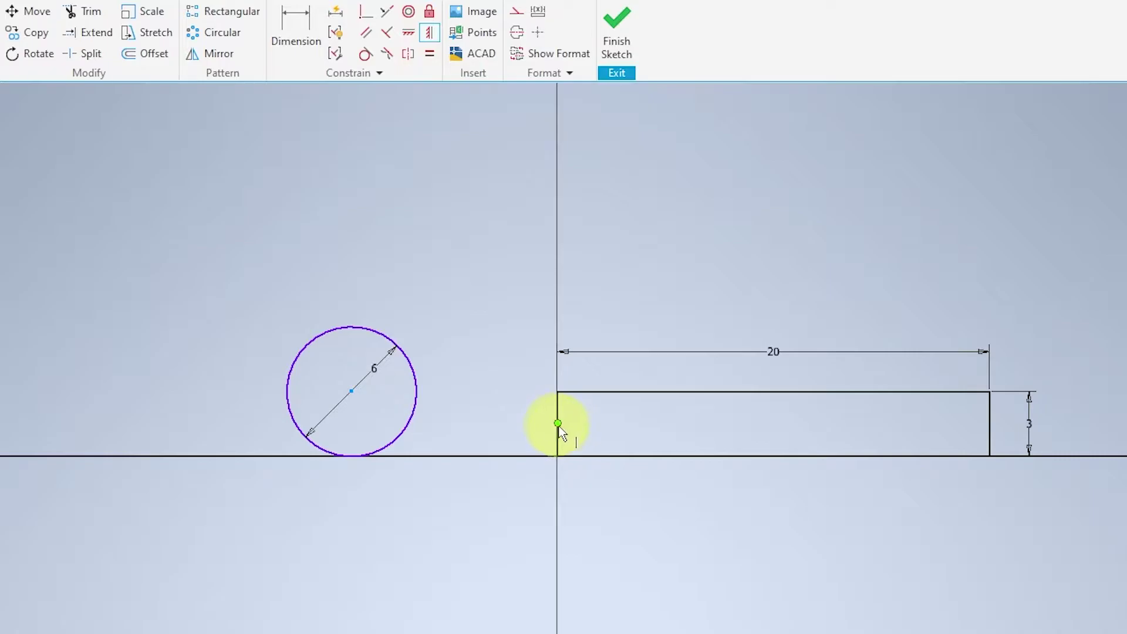
click(557, 424)
Finish the sketch and extrude all three profiles (circle and rectangle regions) 25 mm.
click(616, 35)
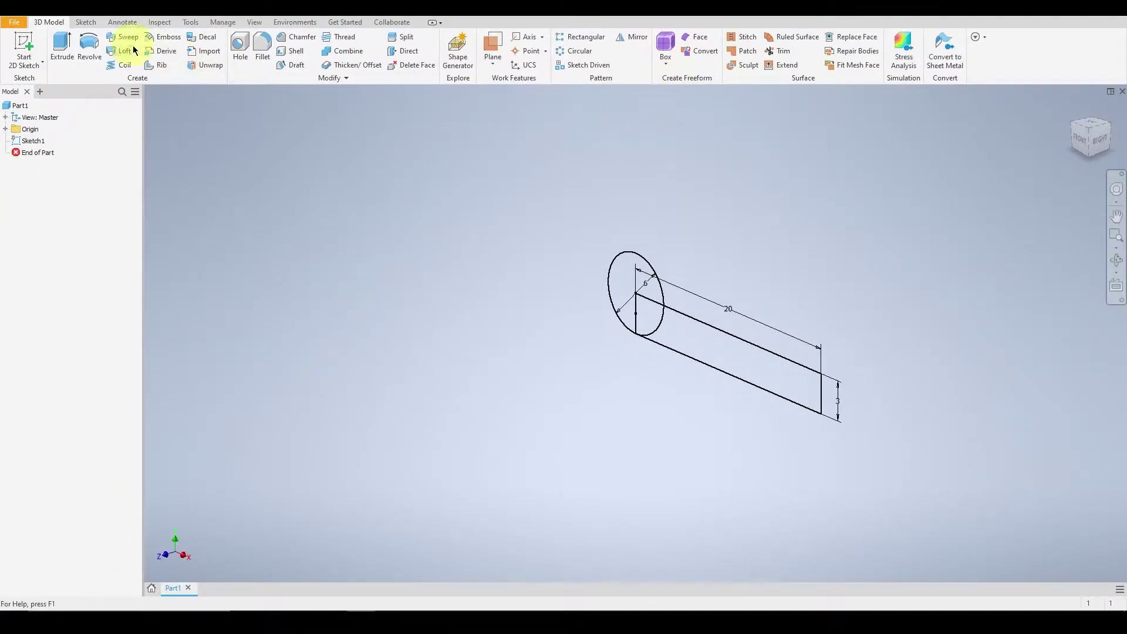
click(61, 46)
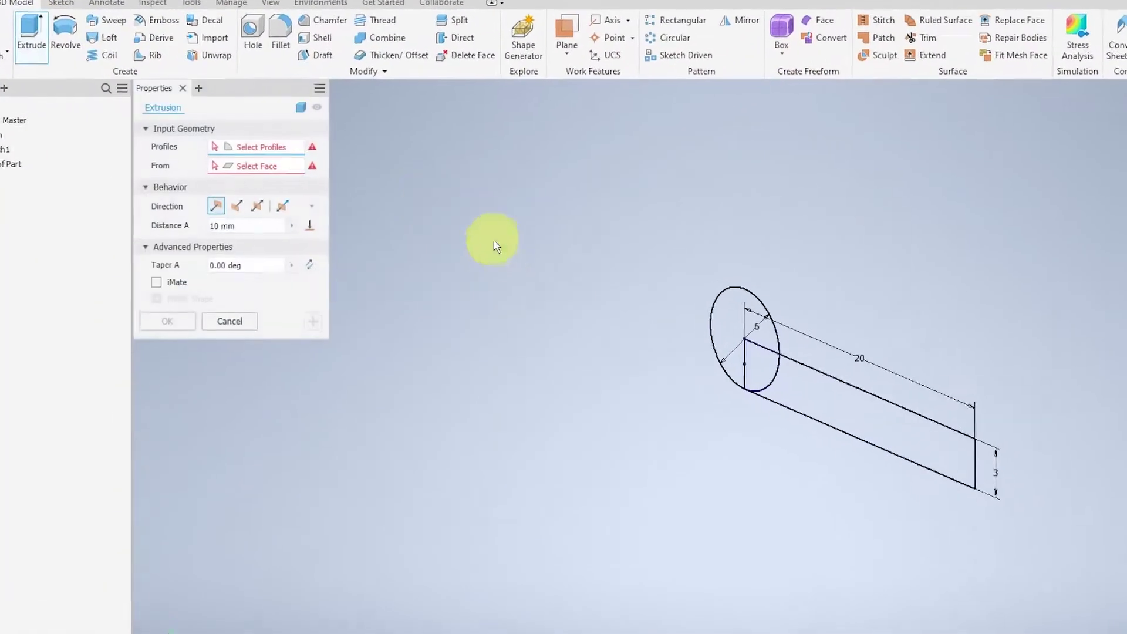
click(782, 317)
click(818, 388)
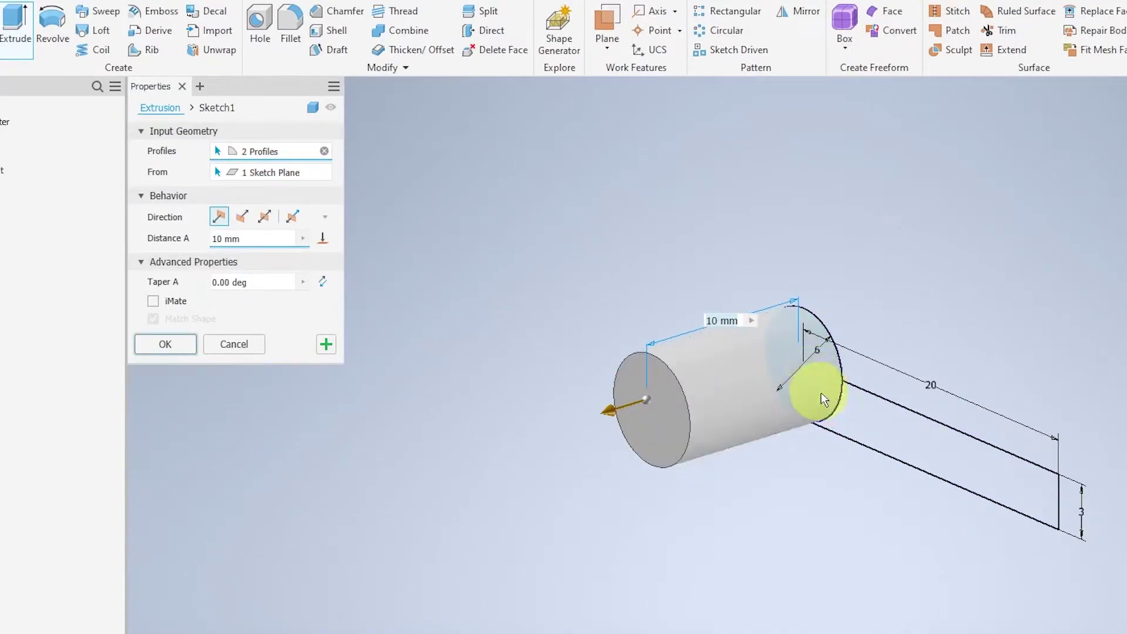
click(874, 426)
click(200, 245)
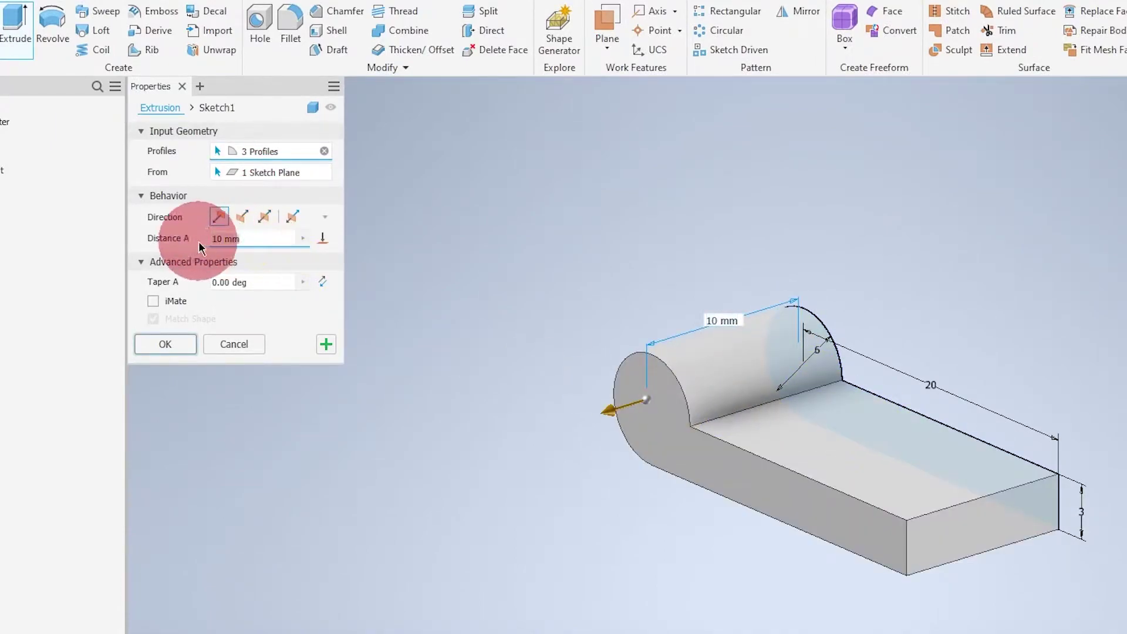
text(25)
key(Return)
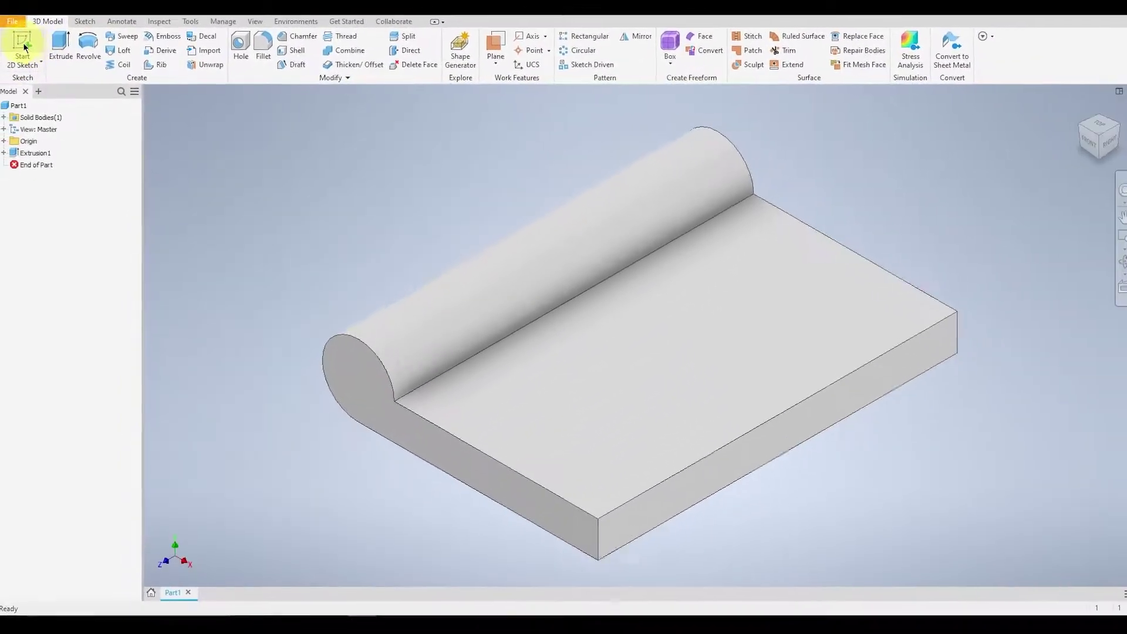
Sketch a circle on the leaf's end face centred at X 0, Y 3, sized to the bar corner.
click(14, 42)
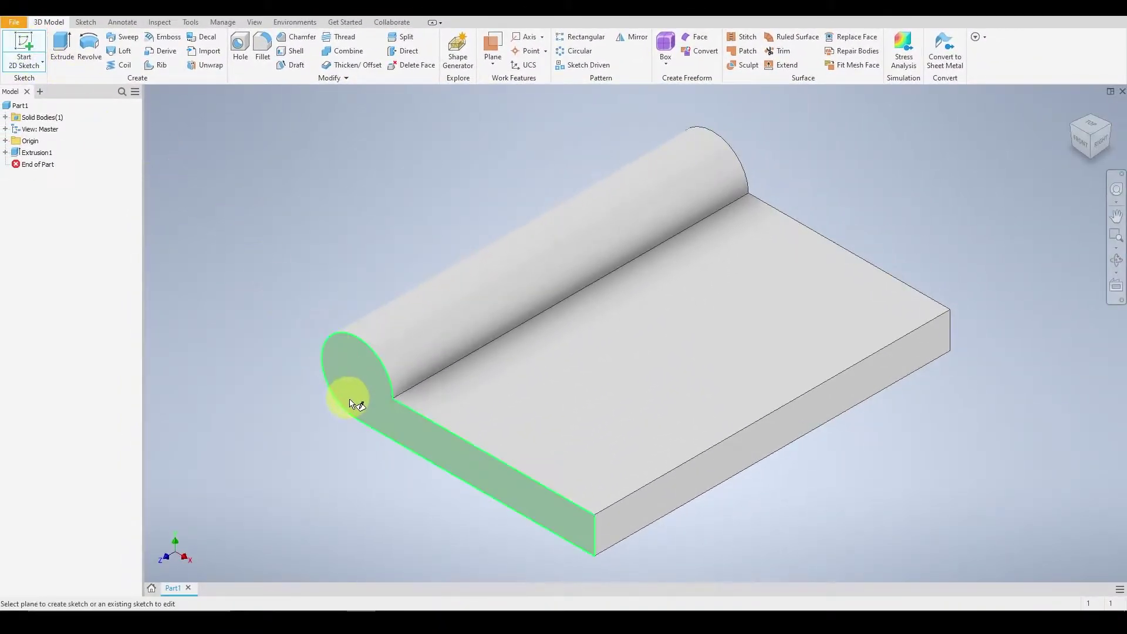
click(361, 443)
click(92, 40)
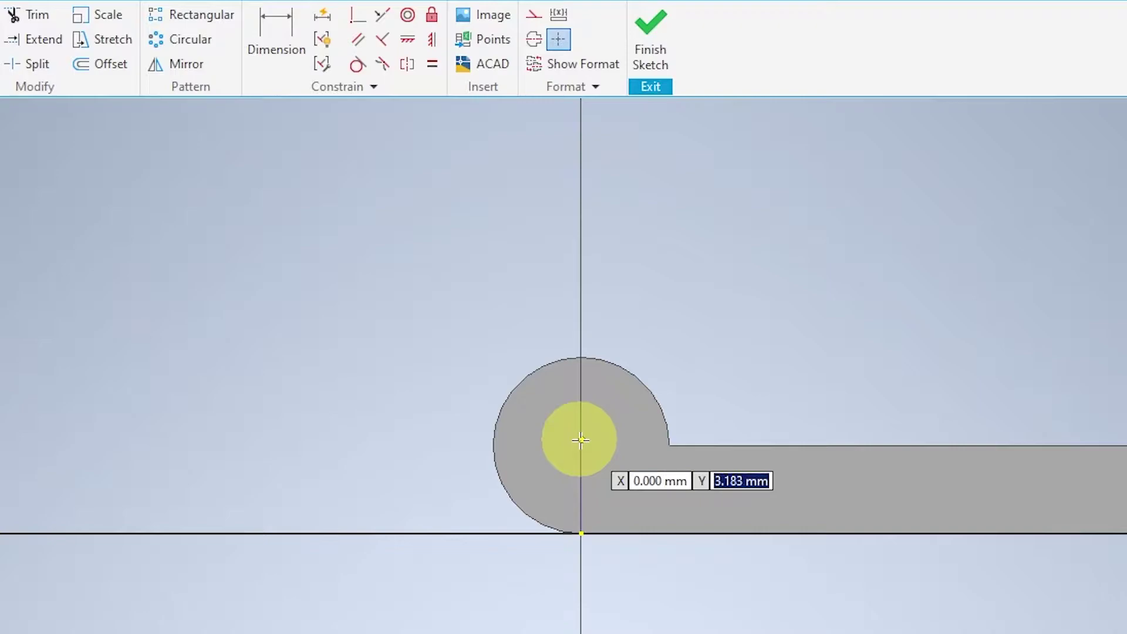
text(3)
key(Return)
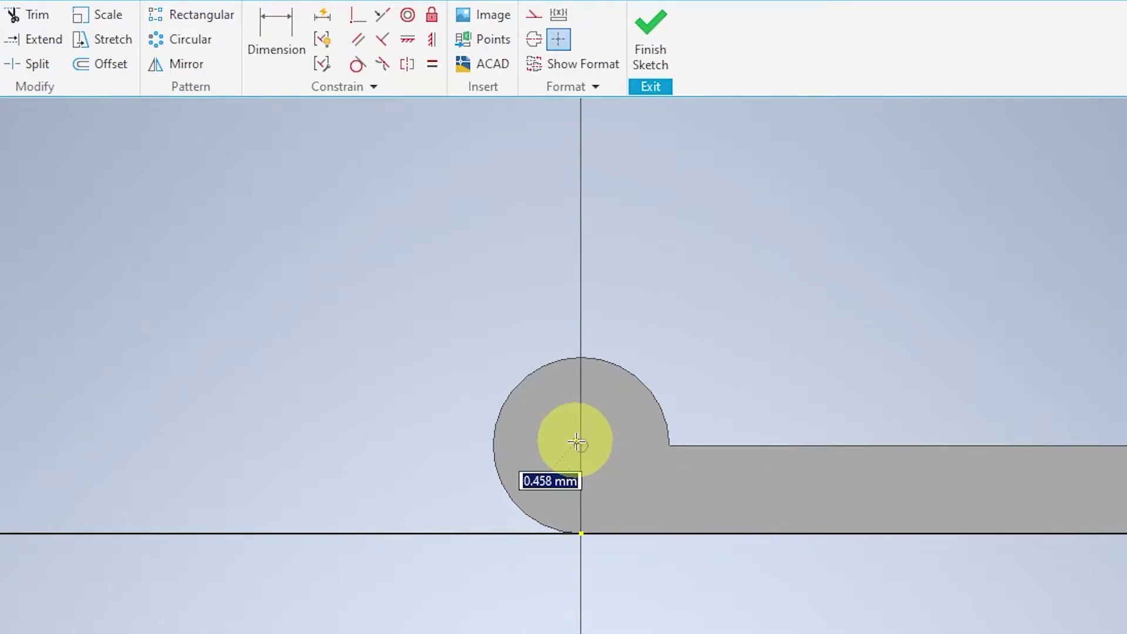
click(669, 445)
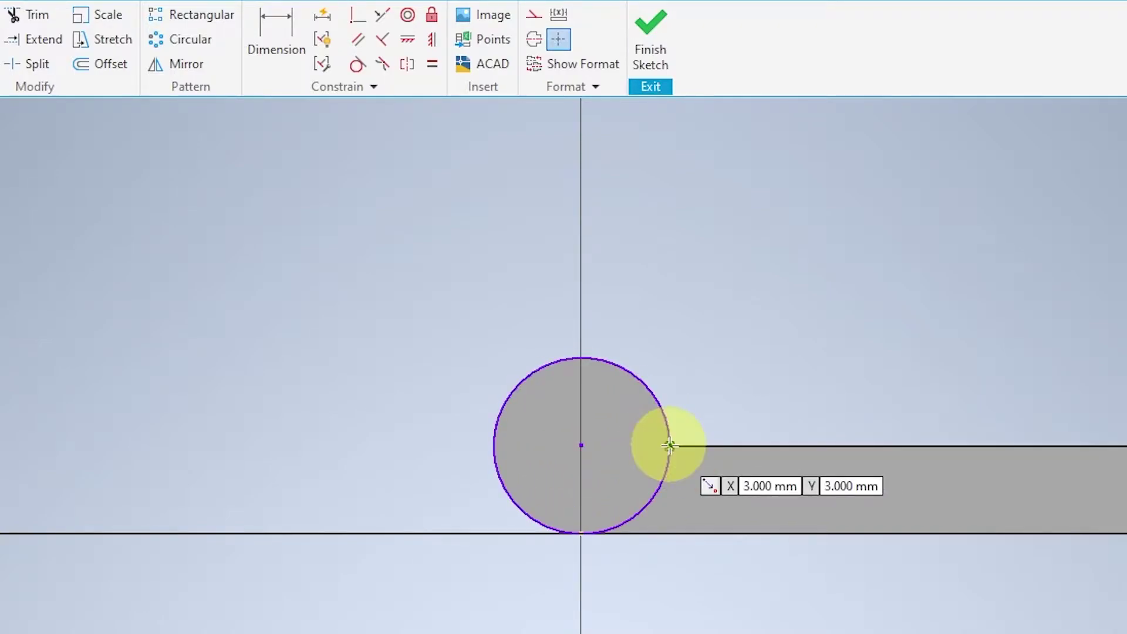
click(656, 37)
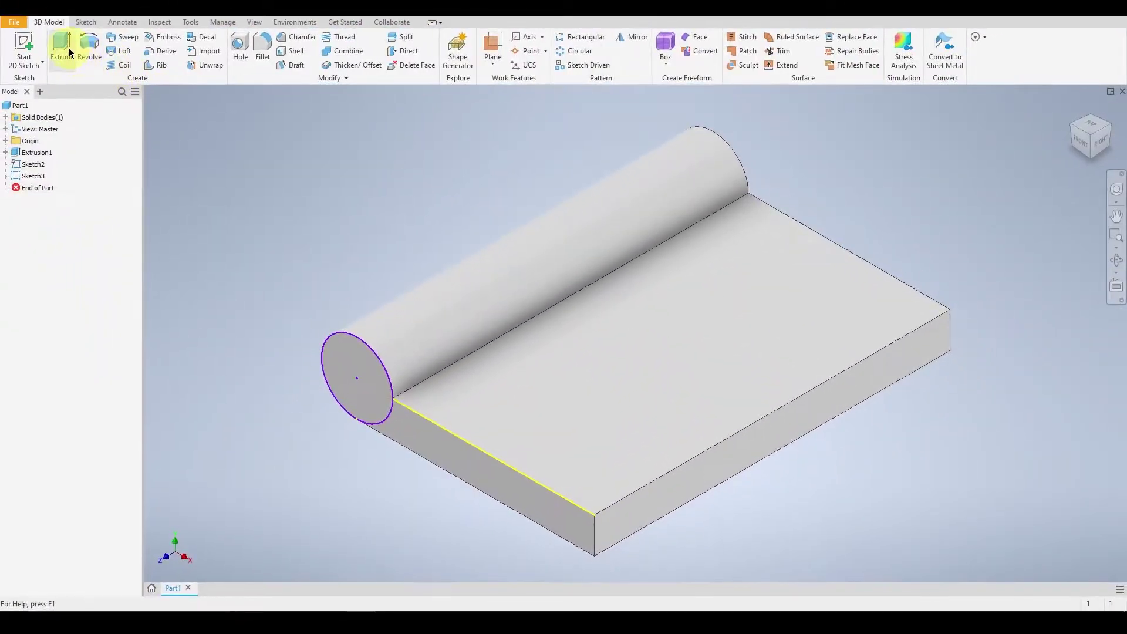
Cut-extrude the end-face circle in the flipped direction to remove the knuckle's front section.
click(69, 51)
click(190, 202)
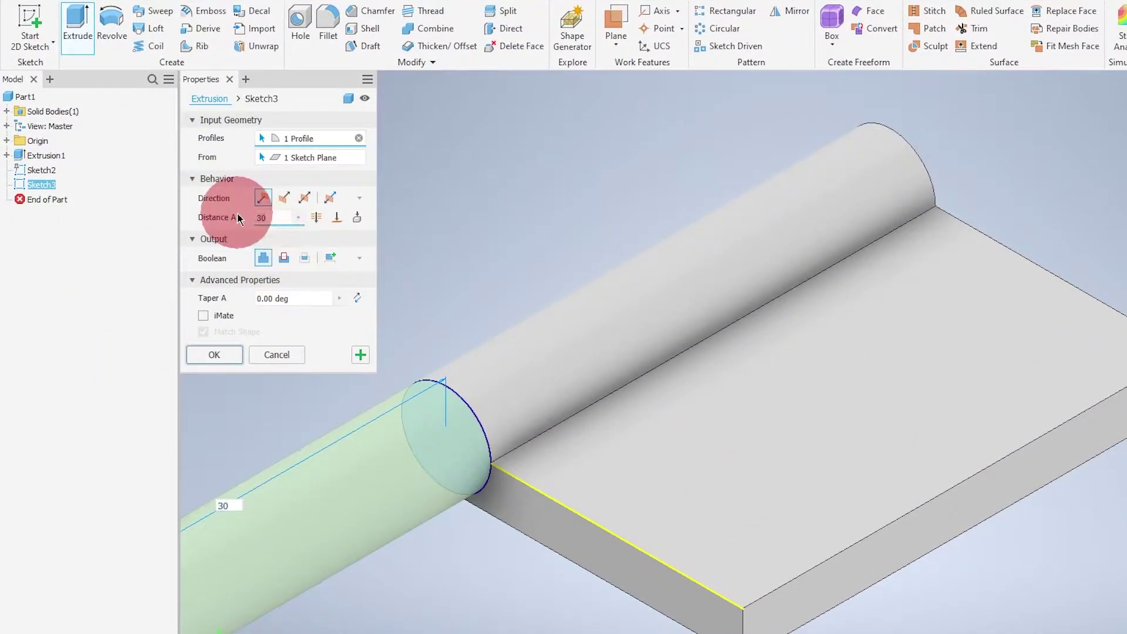
click(284, 197)
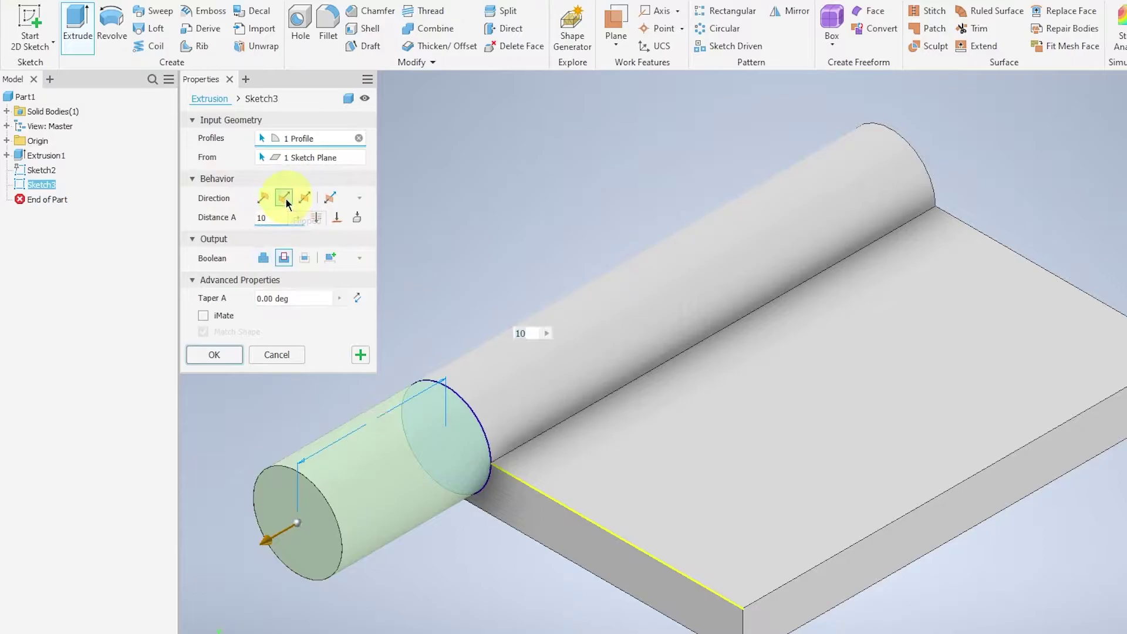
click(284, 257)
click(227, 353)
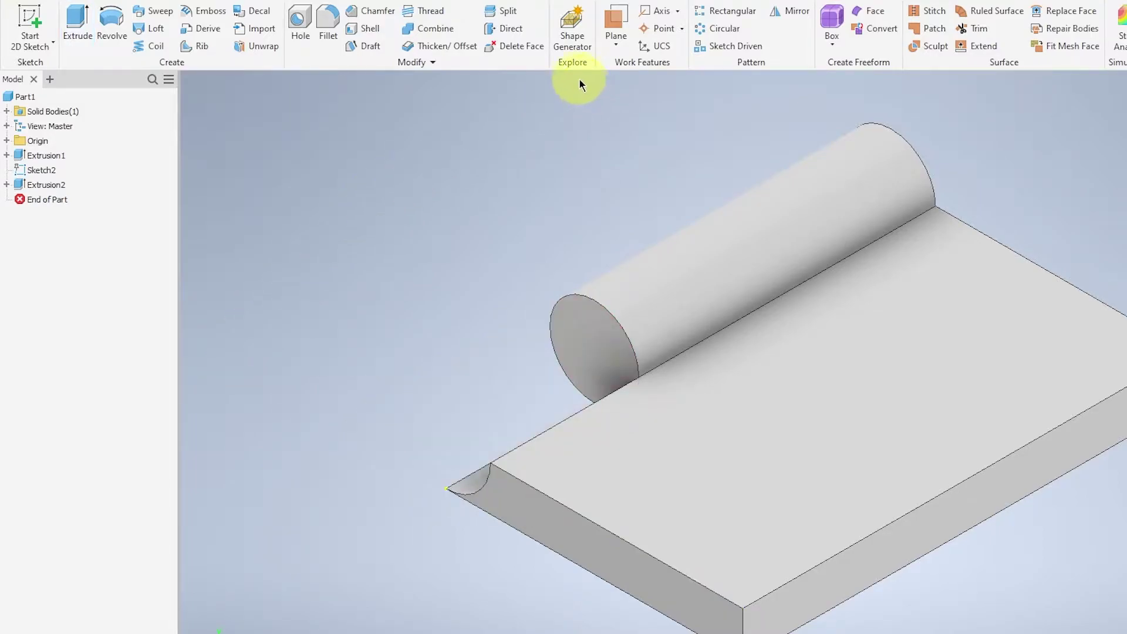
Rectangular-pattern the knuckle cut along the reversed long edge: count 2, spacing 20 mm.
click(729, 11)
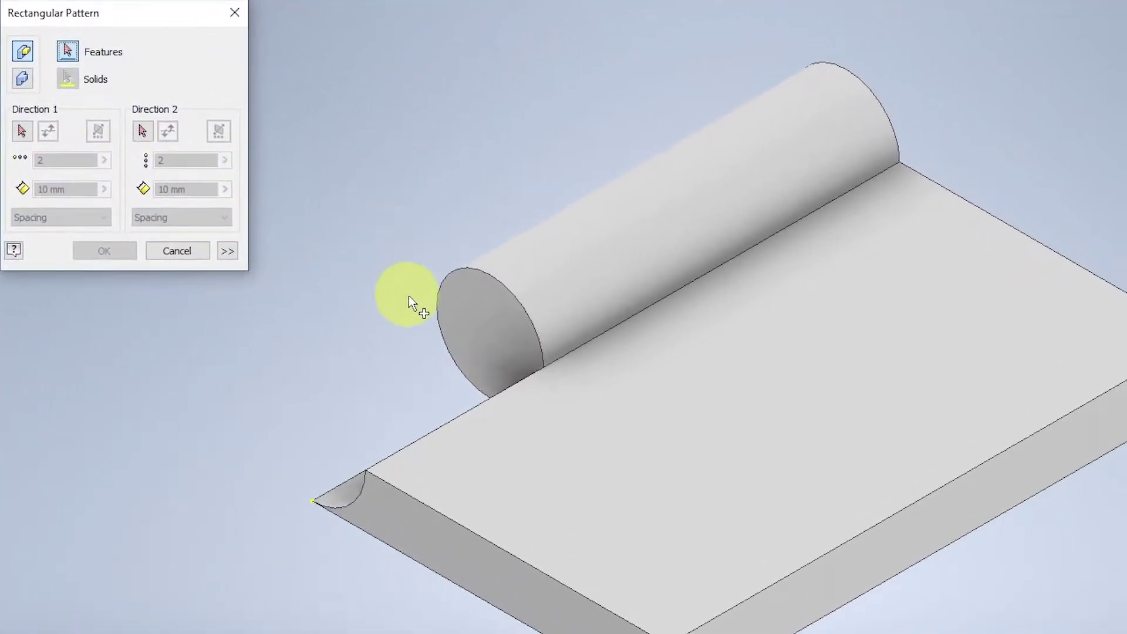
click(447, 300)
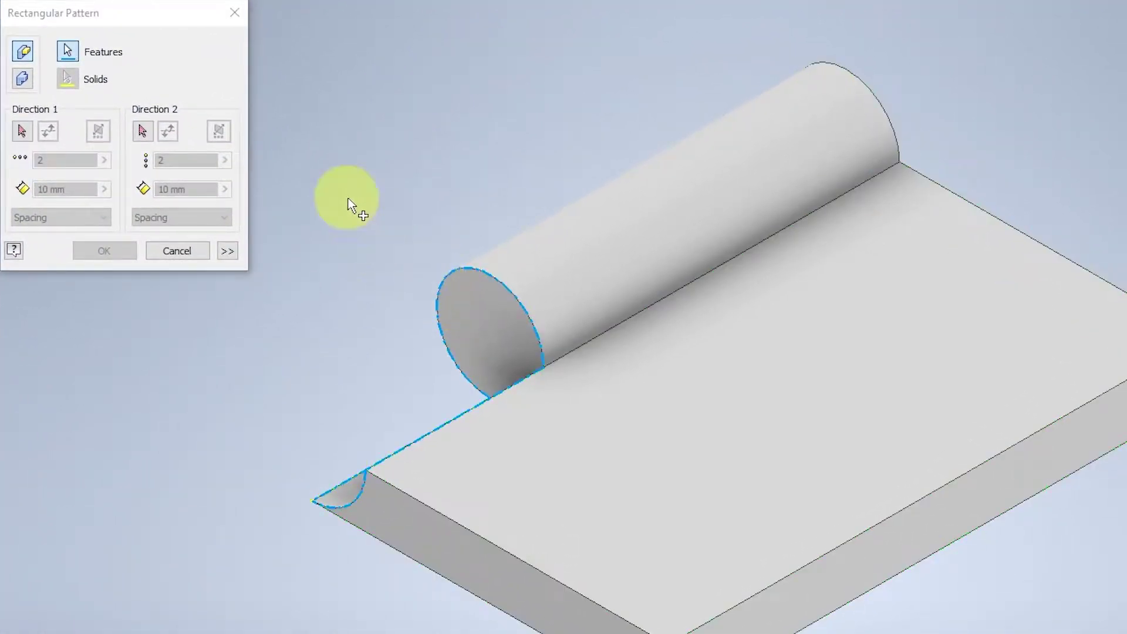
click(17, 135)
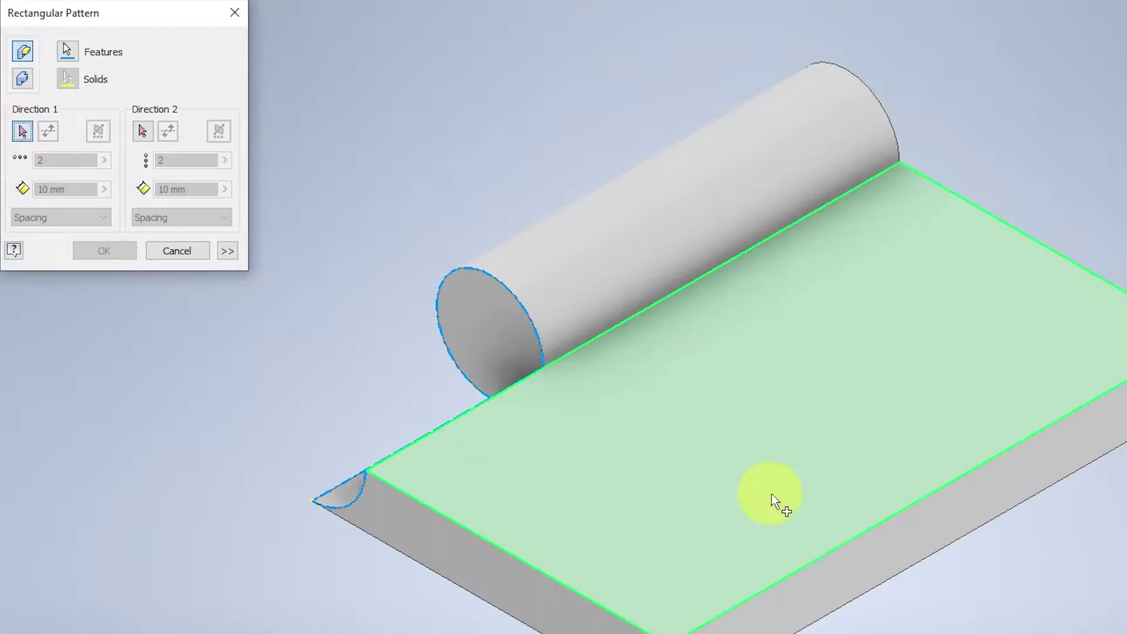
click(874, 528)
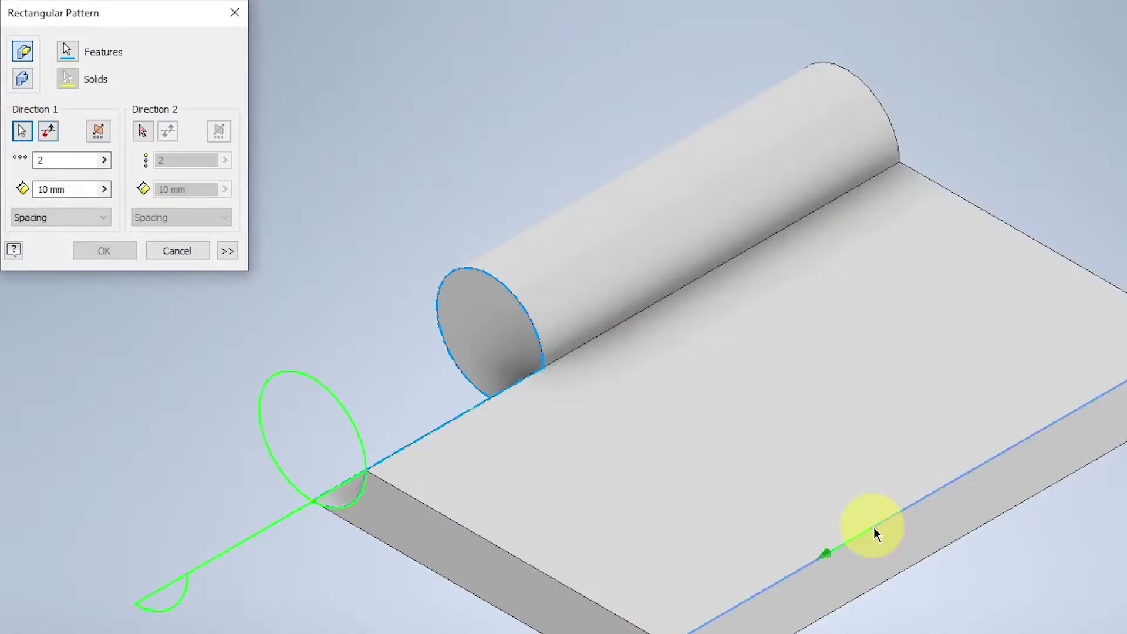
click(51, 134)
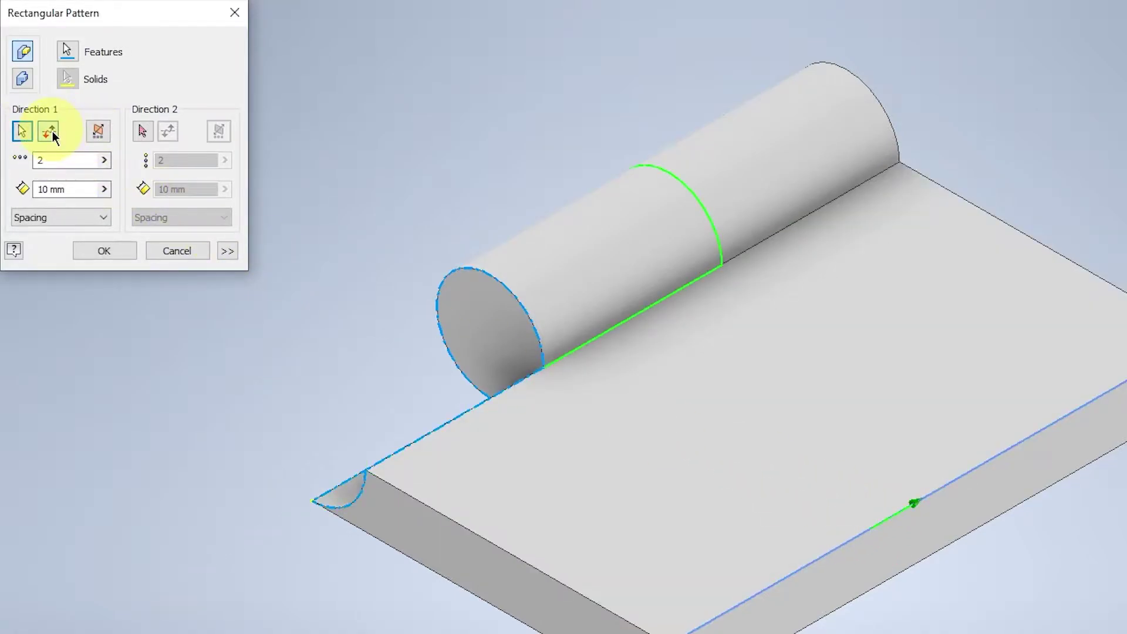
click(68, 189)
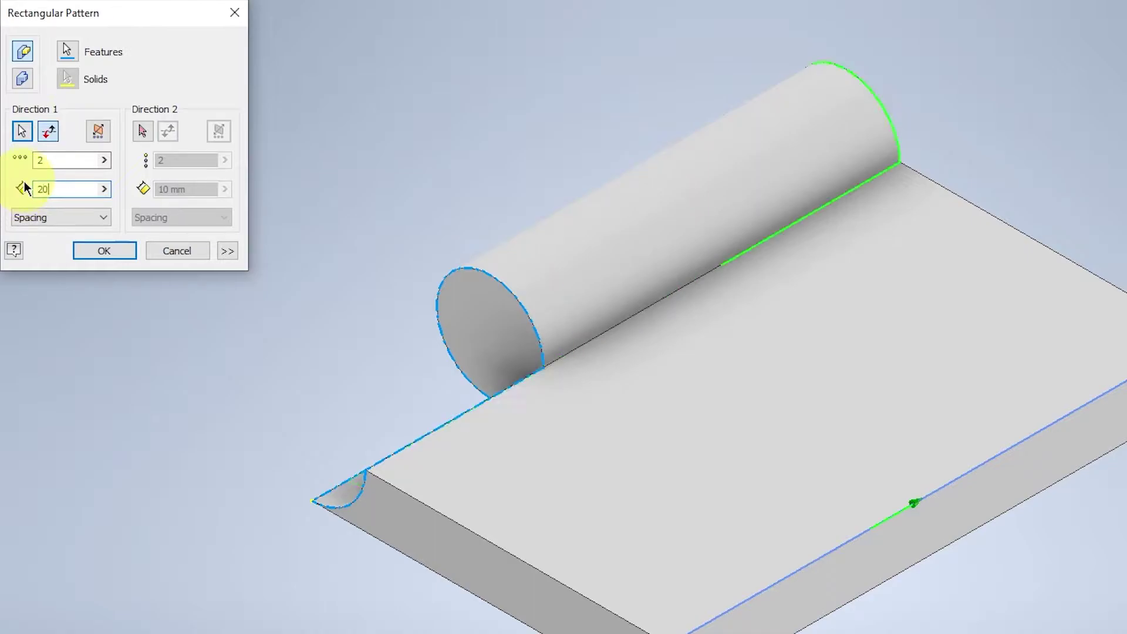
click(120, 252)
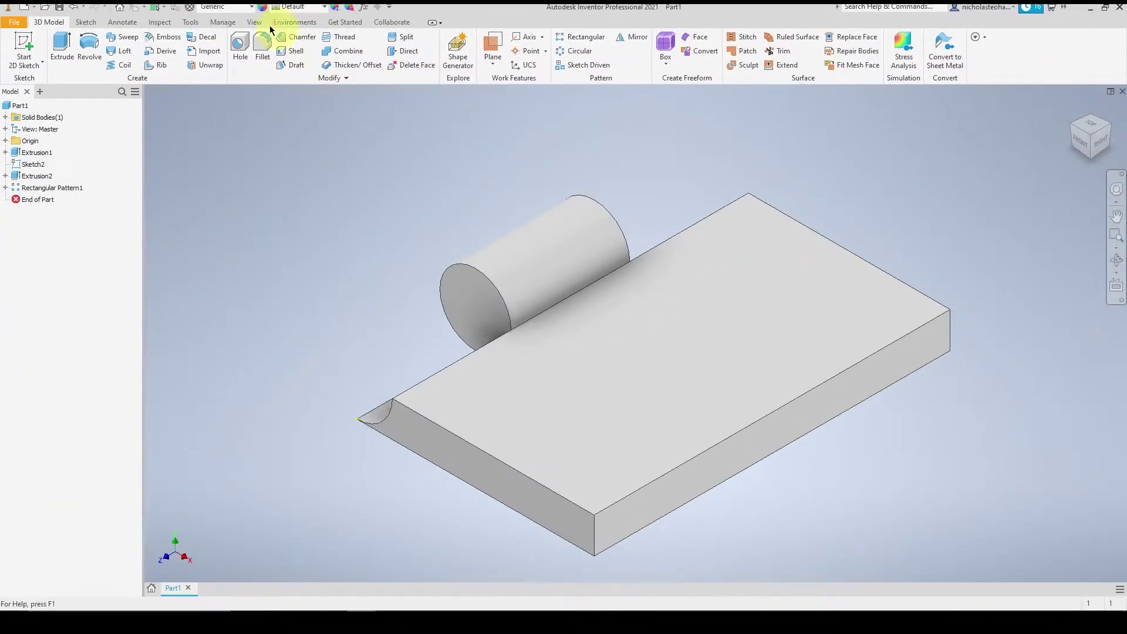
Set the part material to Stainless Steel and keep the Semi-Polished appearance.
click(229, 6)
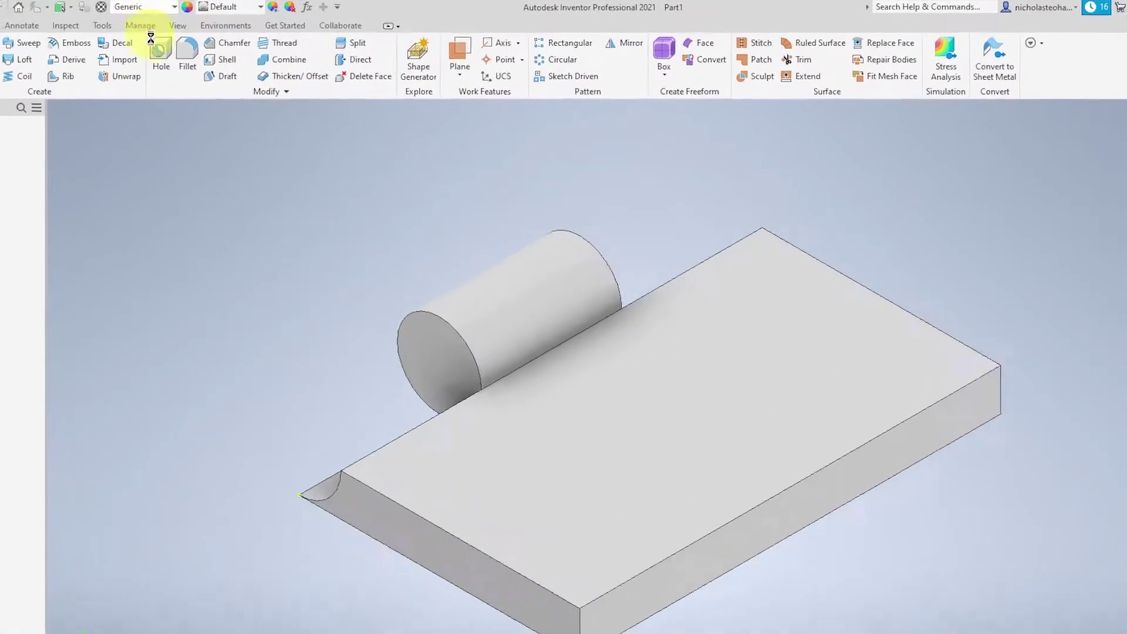
scroll(111, 348, down, 9)
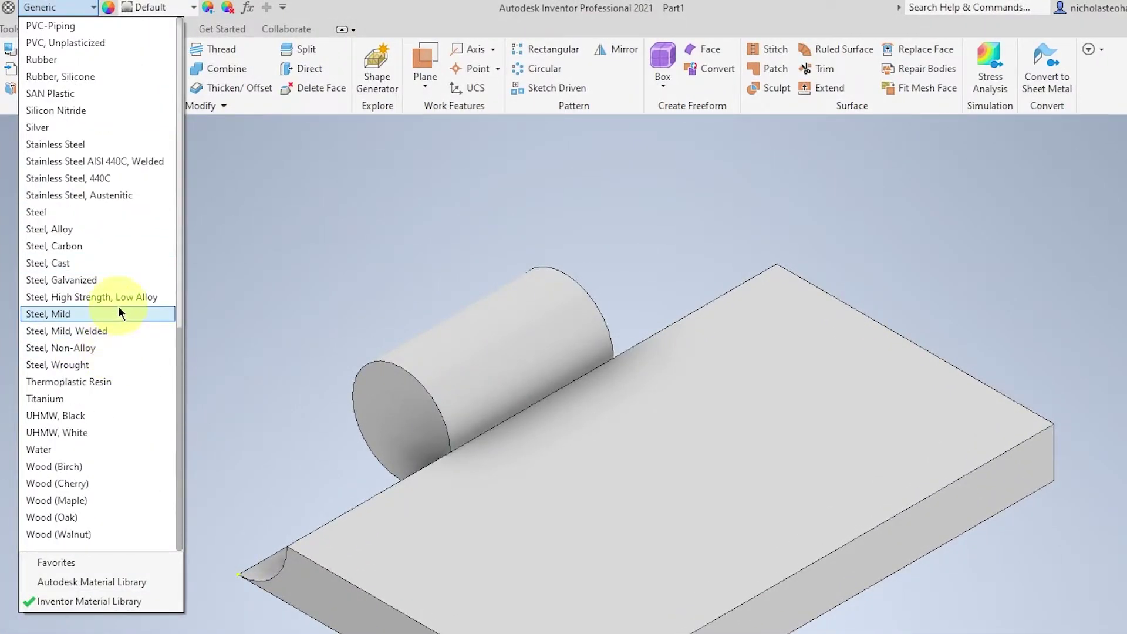
click(130, 146)
click(178, 10)
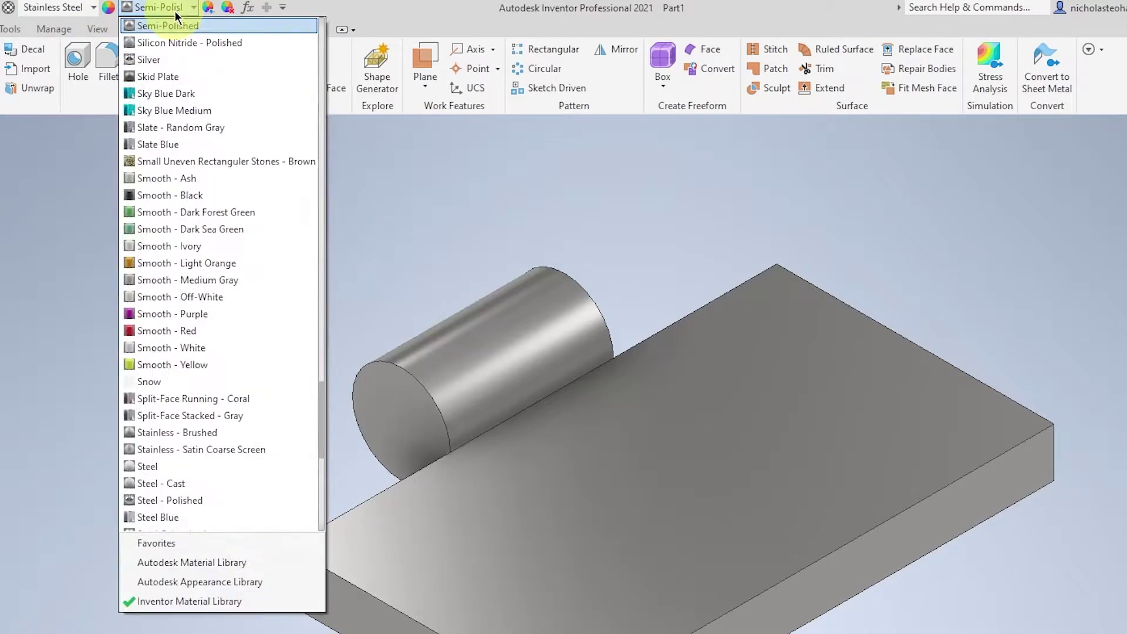
click(434, 186)
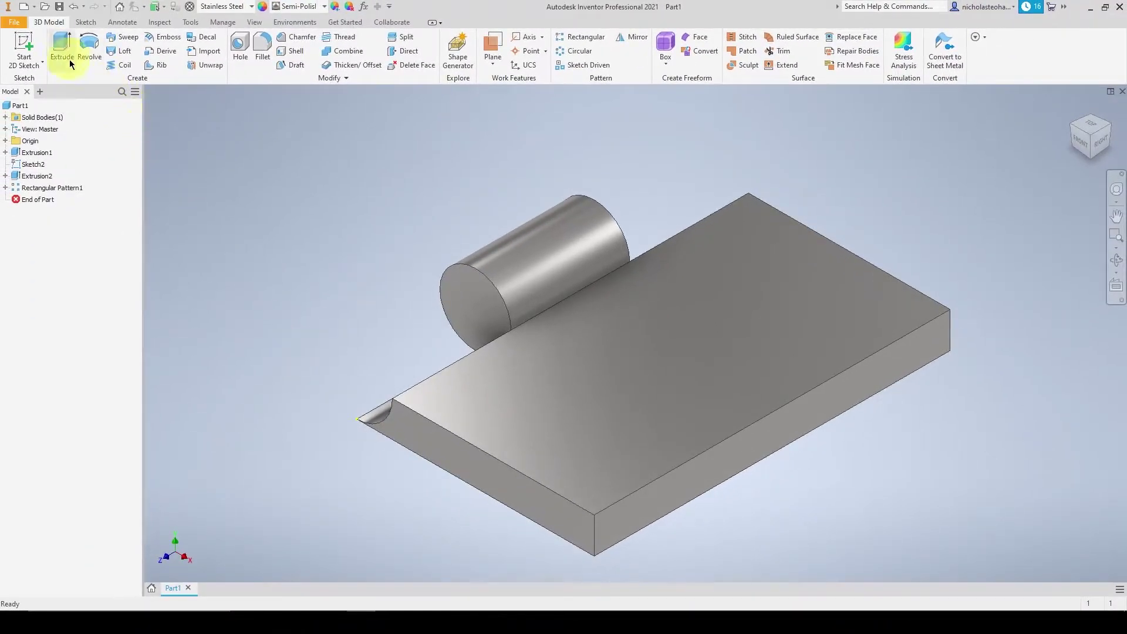
Save the leaf as Left.ipt and create Part2 from the Standard (mm).ipt template.
click(60, 7)
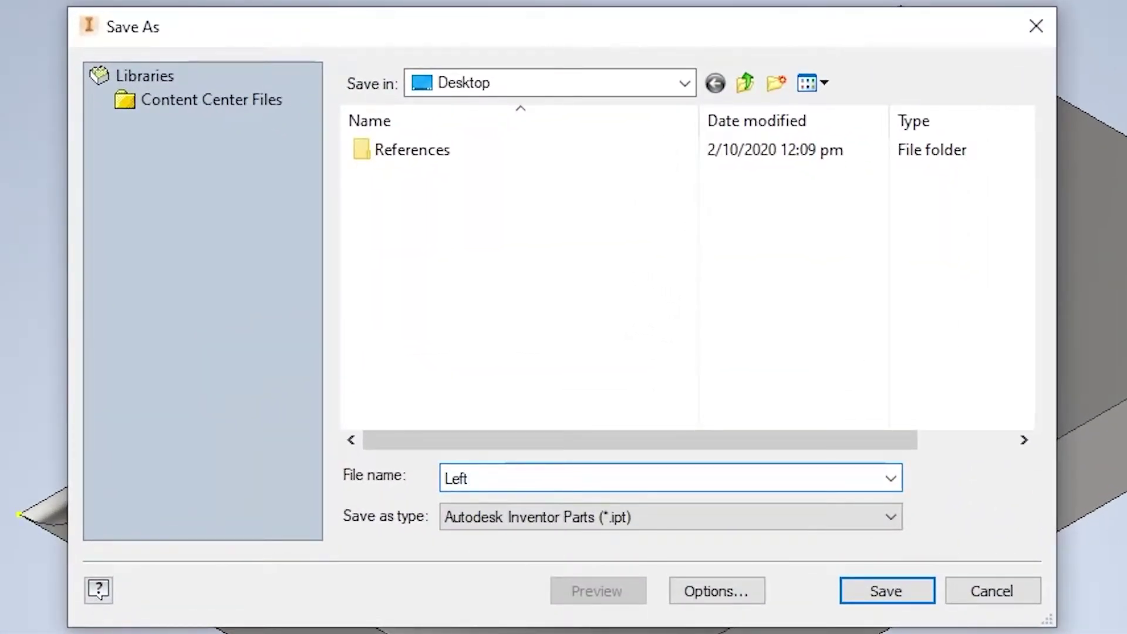
click(889, 593)
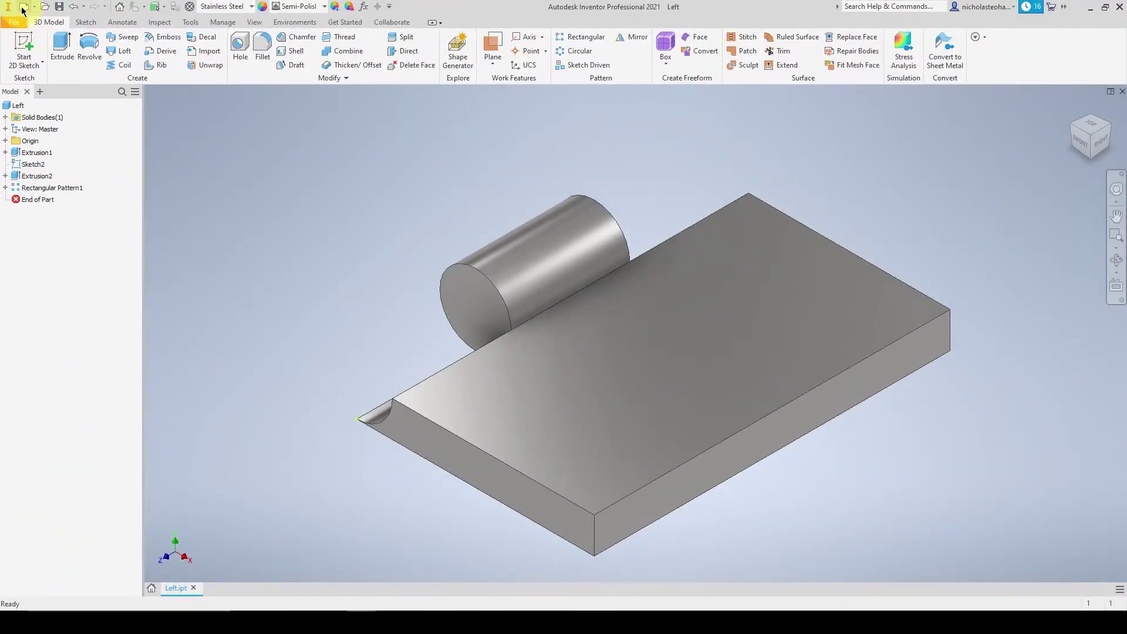
click(23, 8)
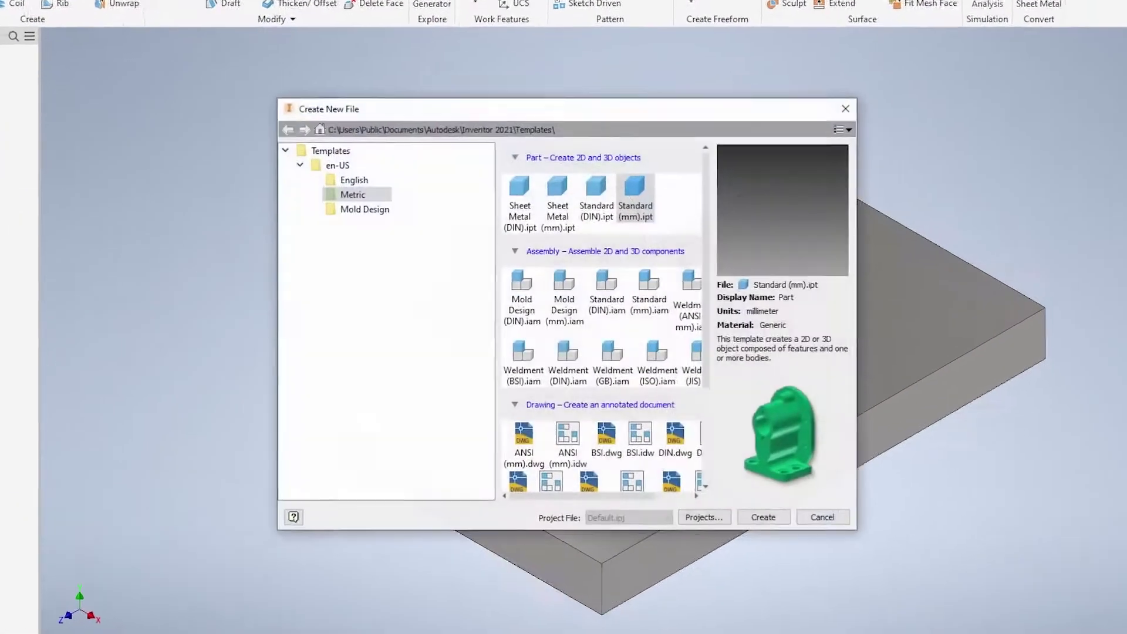
click(662, 162)
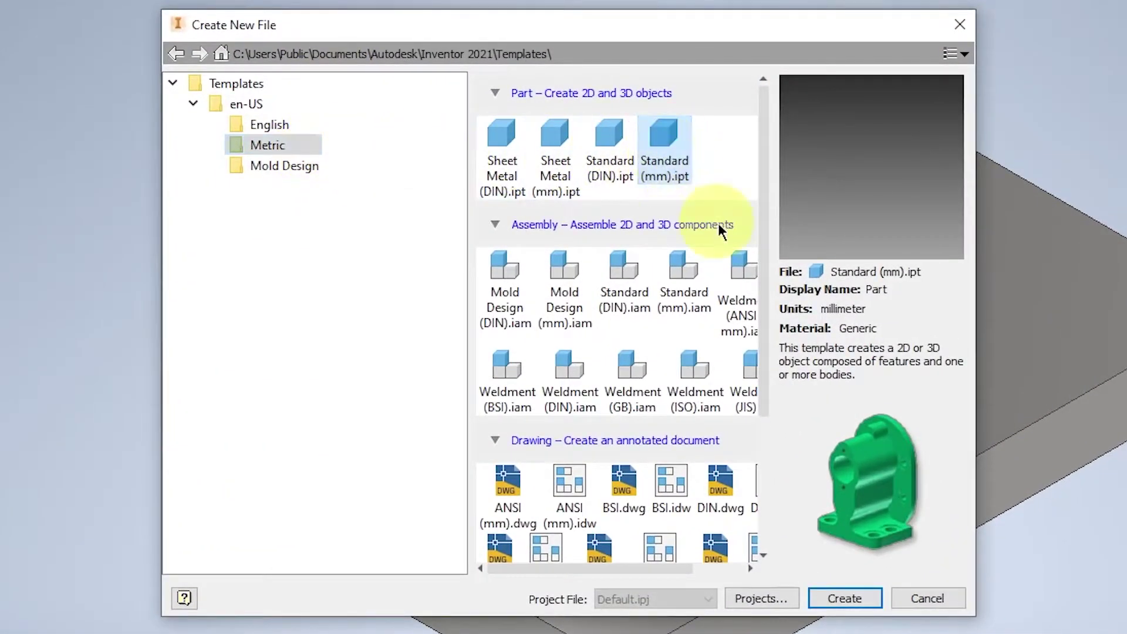
click(858, 605)
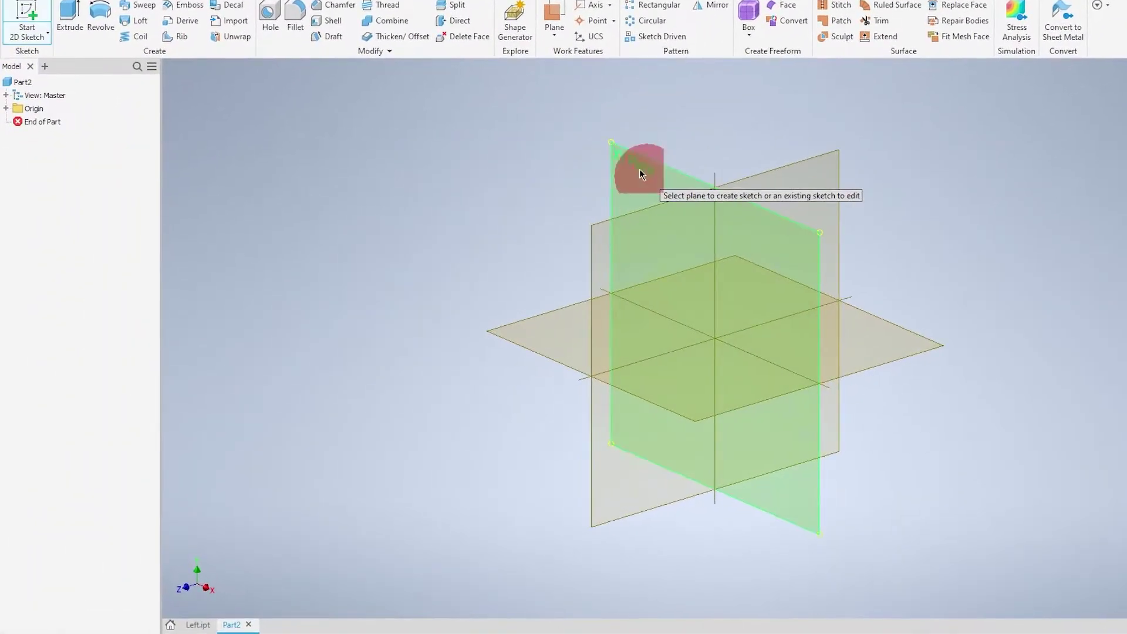
Start a sketch on a vertical origin plane and paste in Sketch1's profile copied from Left.ipt.
click(641, 170)
click(205, 626)
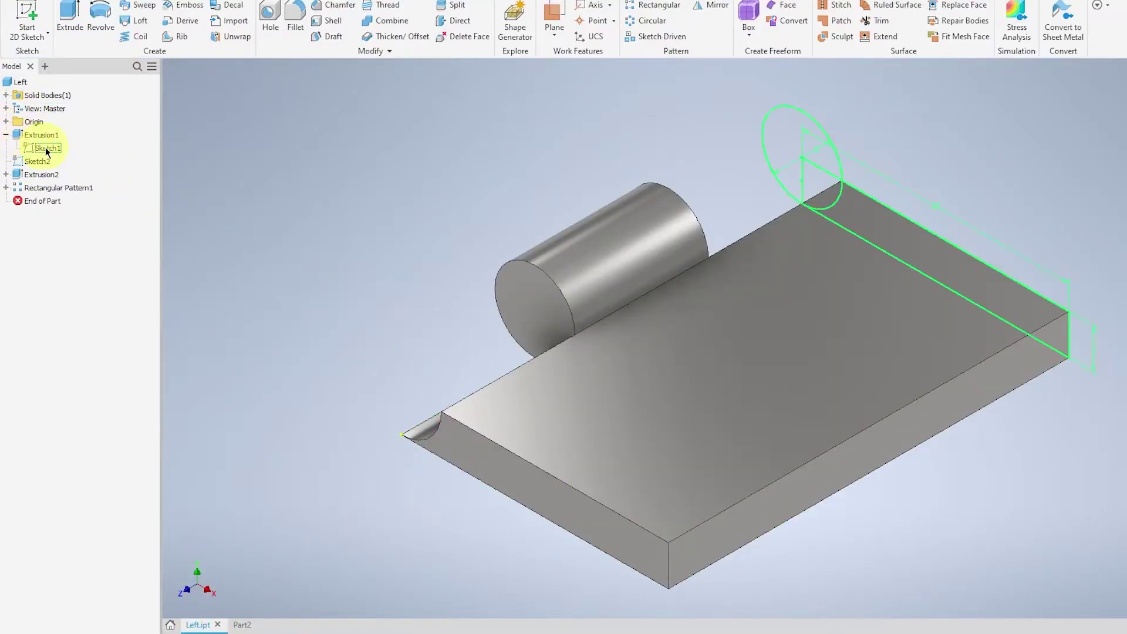
click(46, 151)
right_click(46, 151)
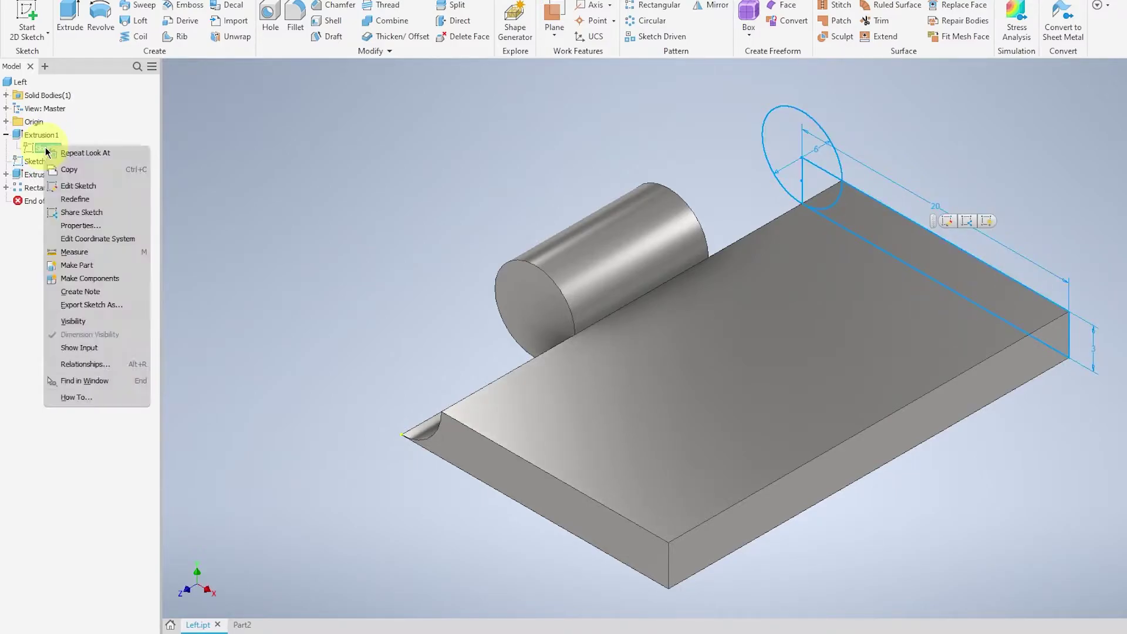
key(Escape)
key(Escape)
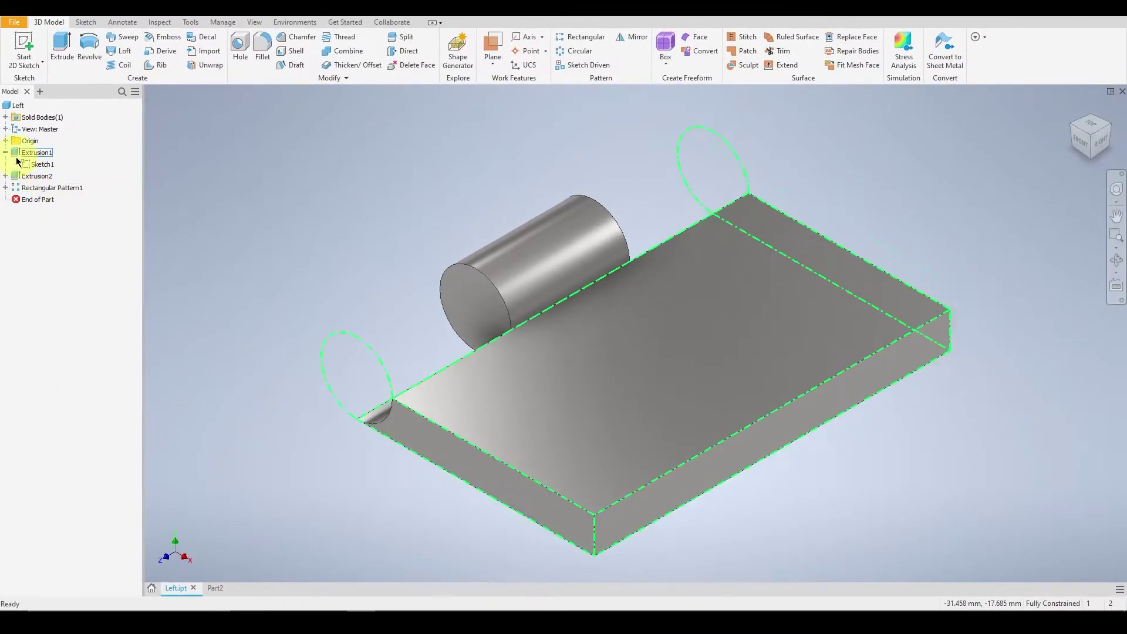
click(215, 588)
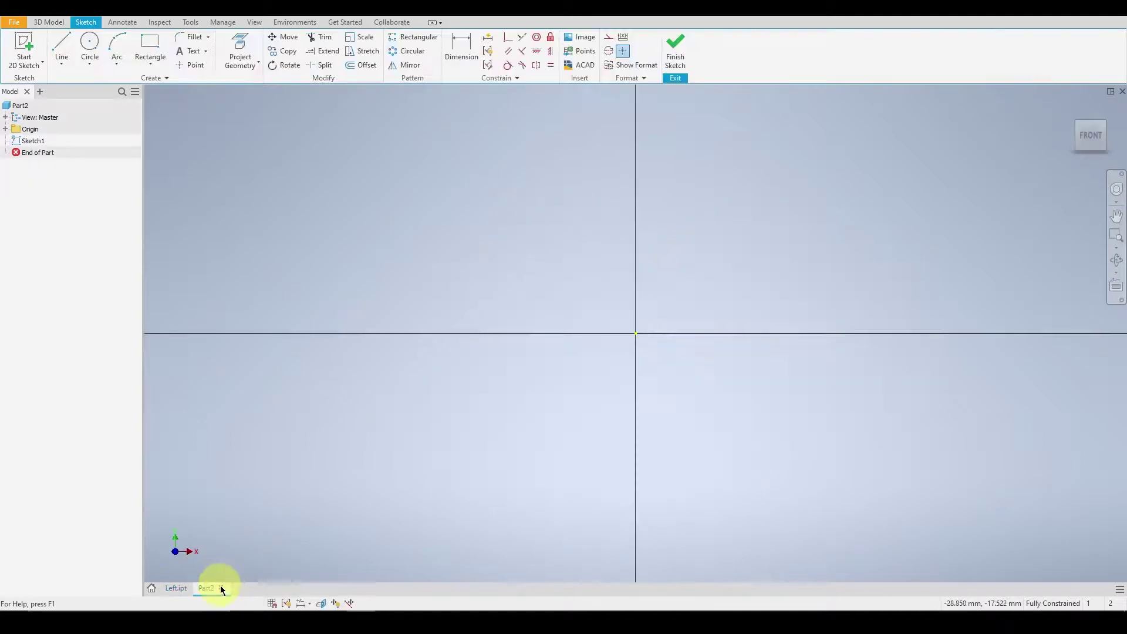
right_click(318, 249)
click(346, 316)
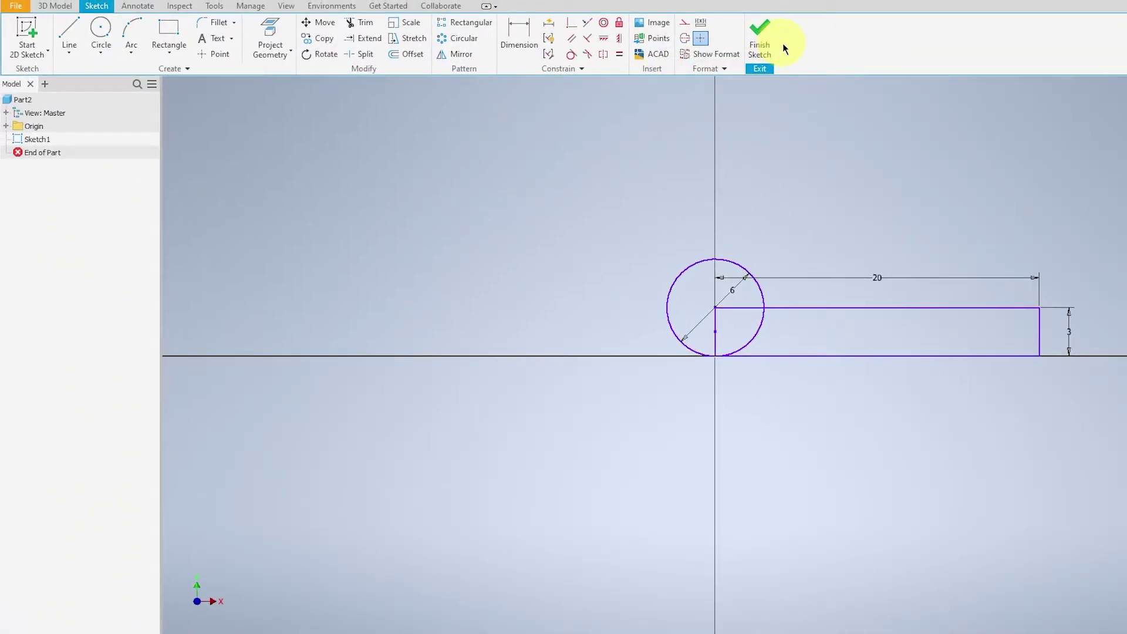
click(761, 41)
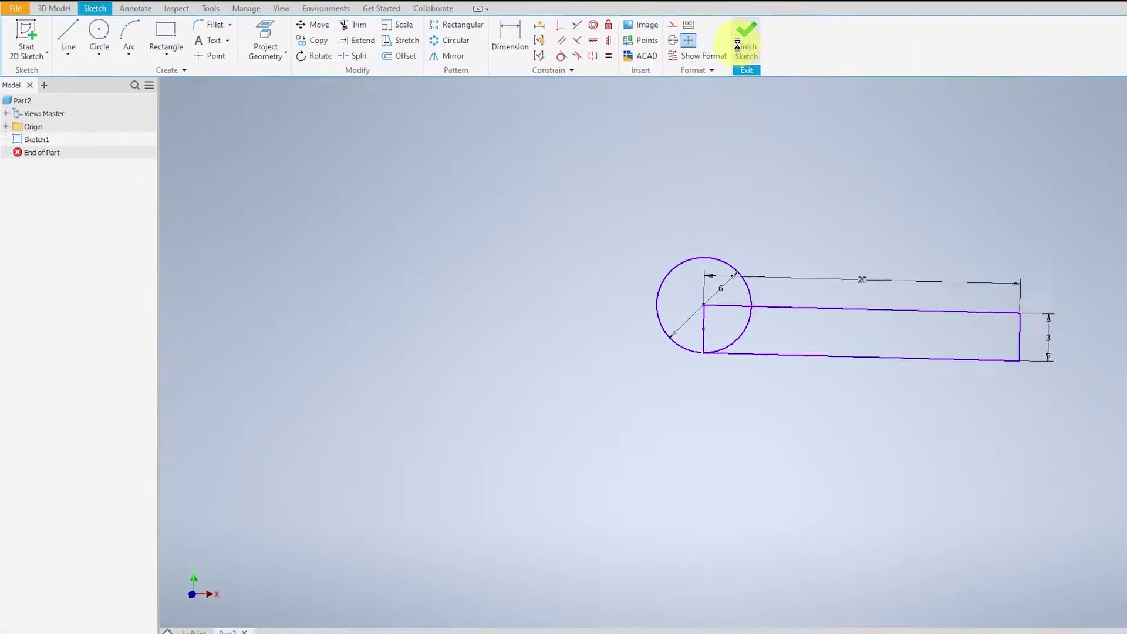
Extrude the rectangle and both circle regions 30 mm into the second leaf.
click(69, 34)
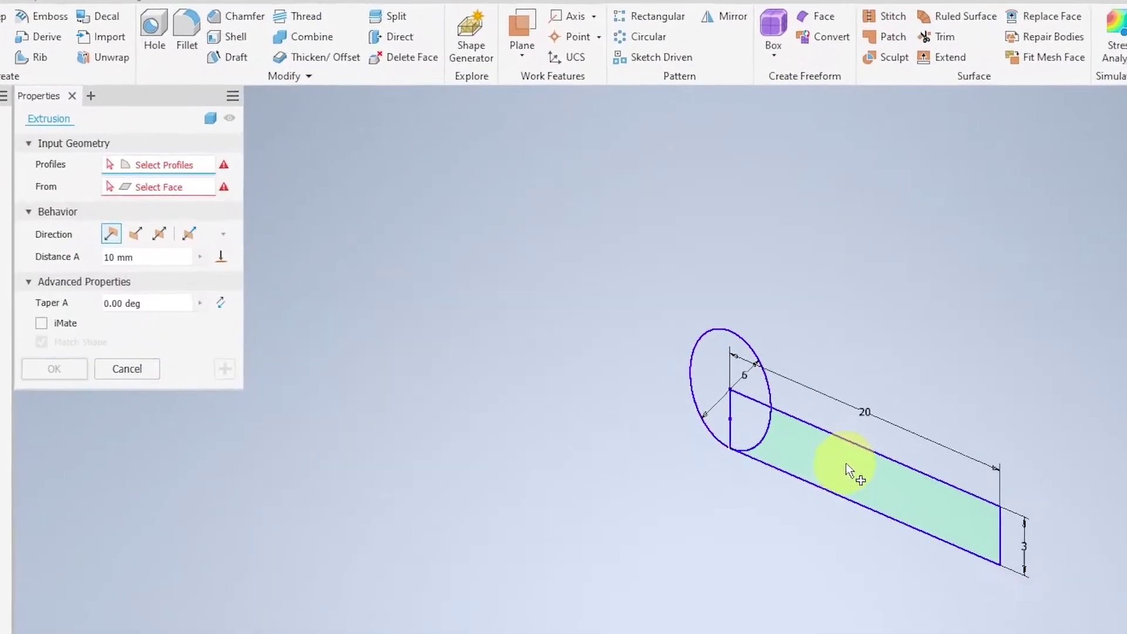
click(739, 364)
click(647, 289)
click(723, 369)
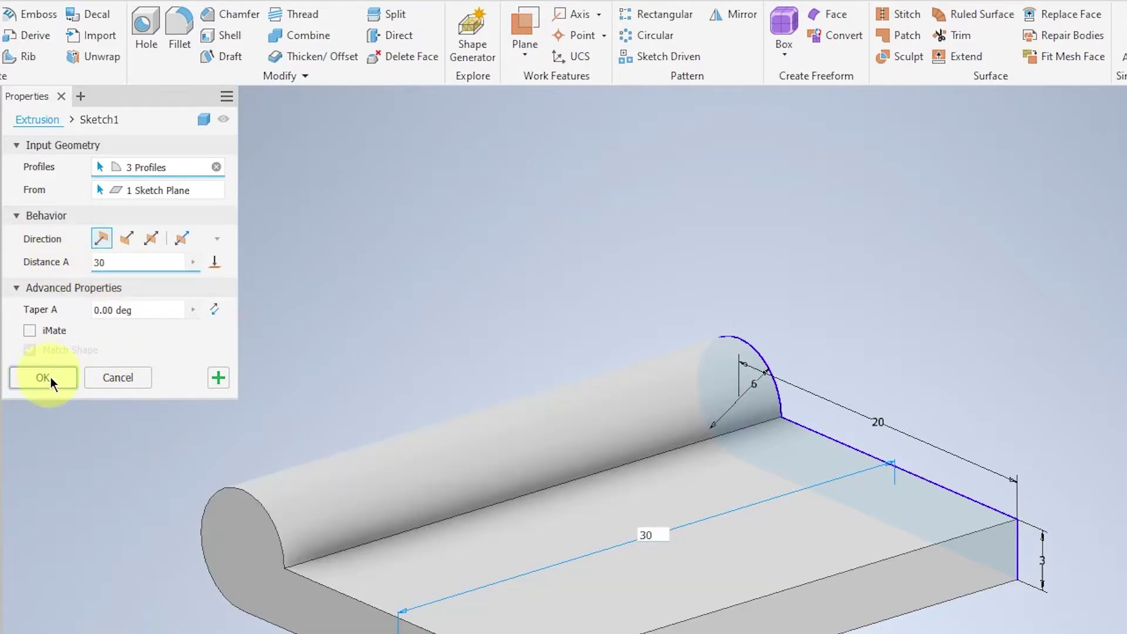
click(51, 377)
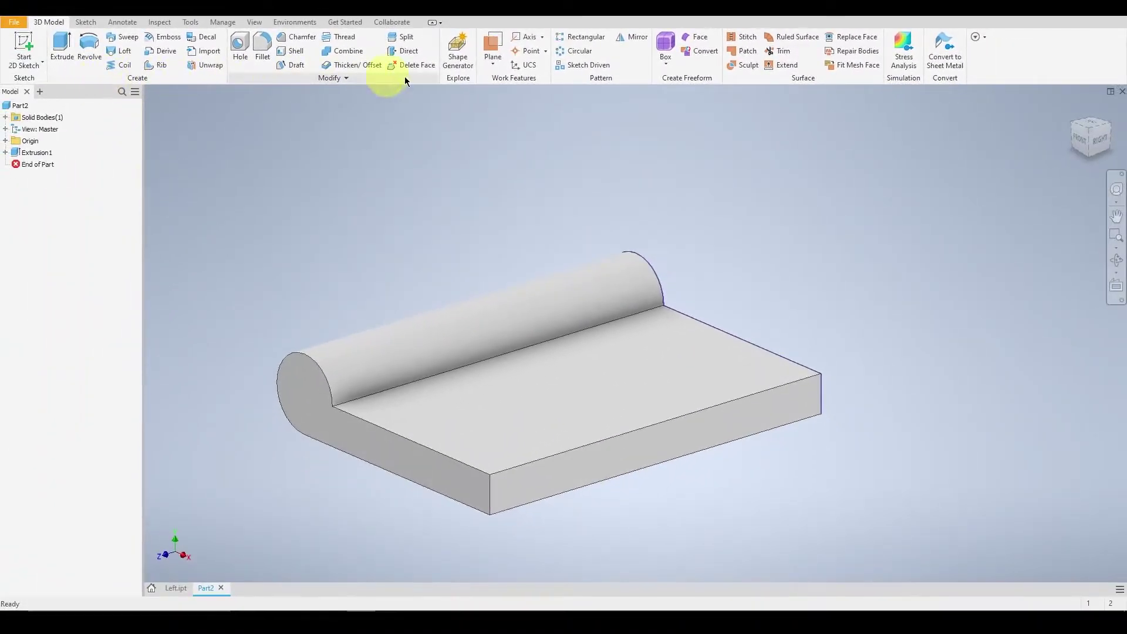
Create offset Work Plane1 and sketch a 6 mm circle on it centred at X 0, Y 3.
click(492, 59)
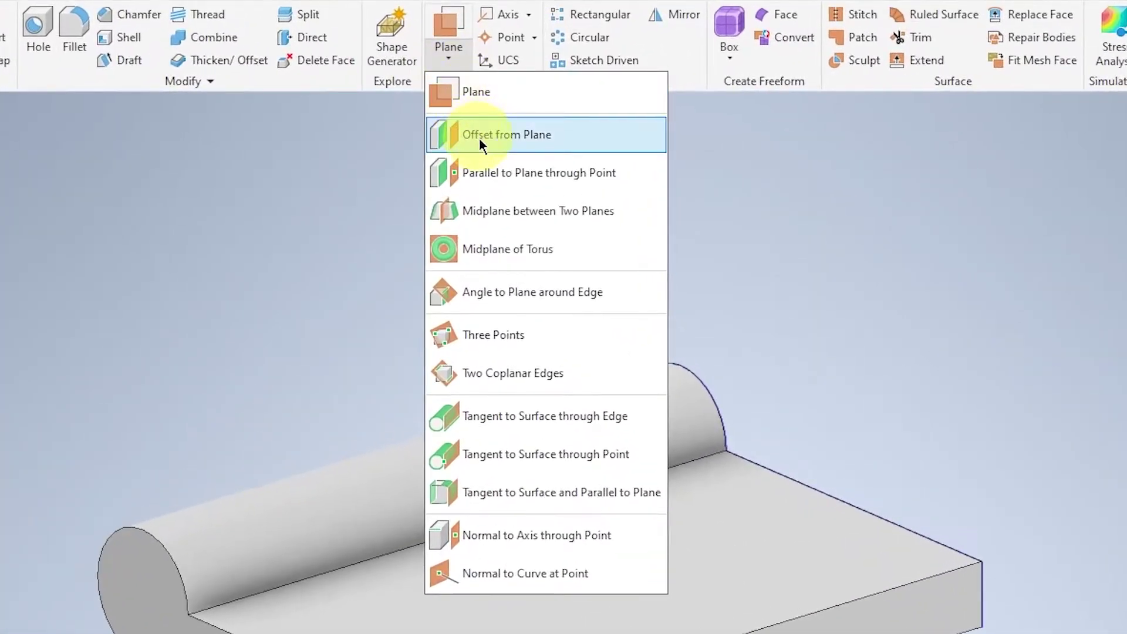
click(478, 139)
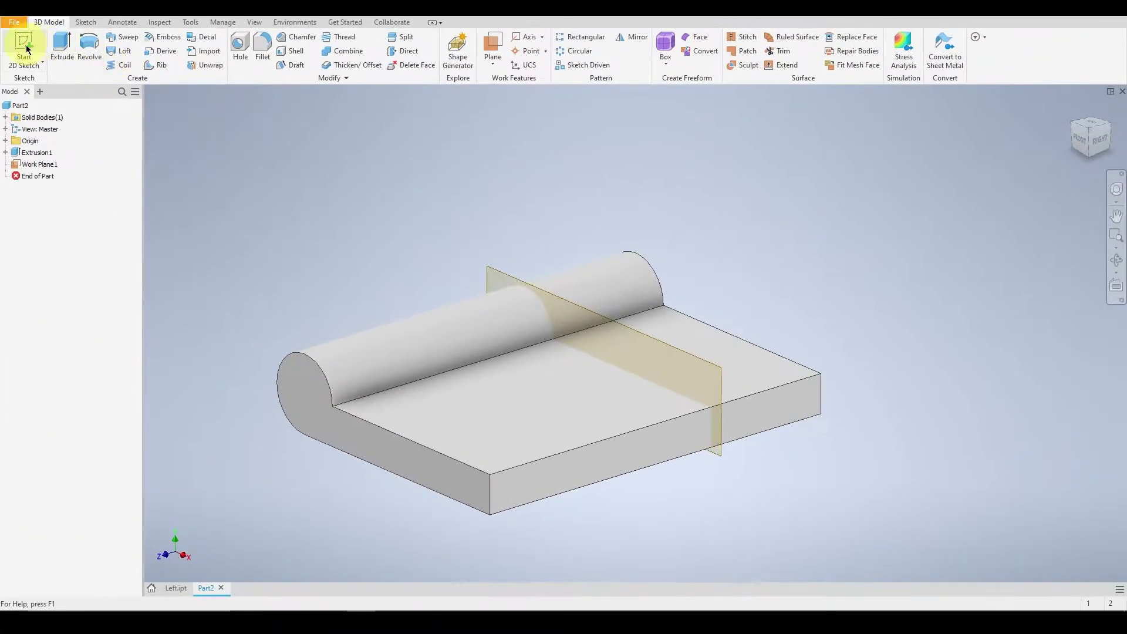
click(26, 45)
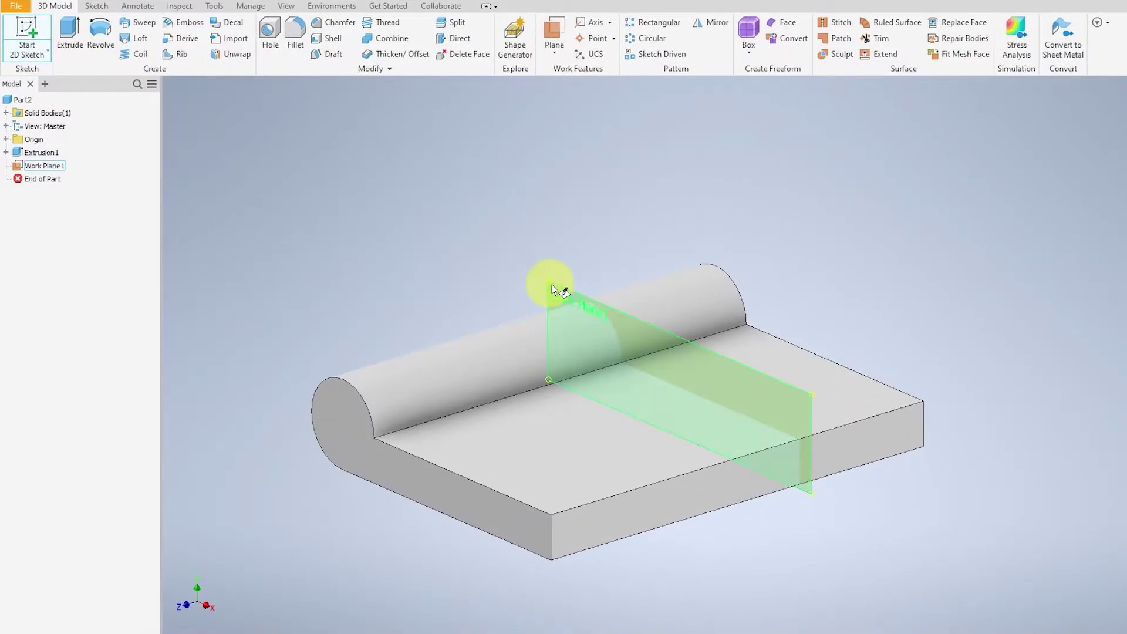
click(554, 290)
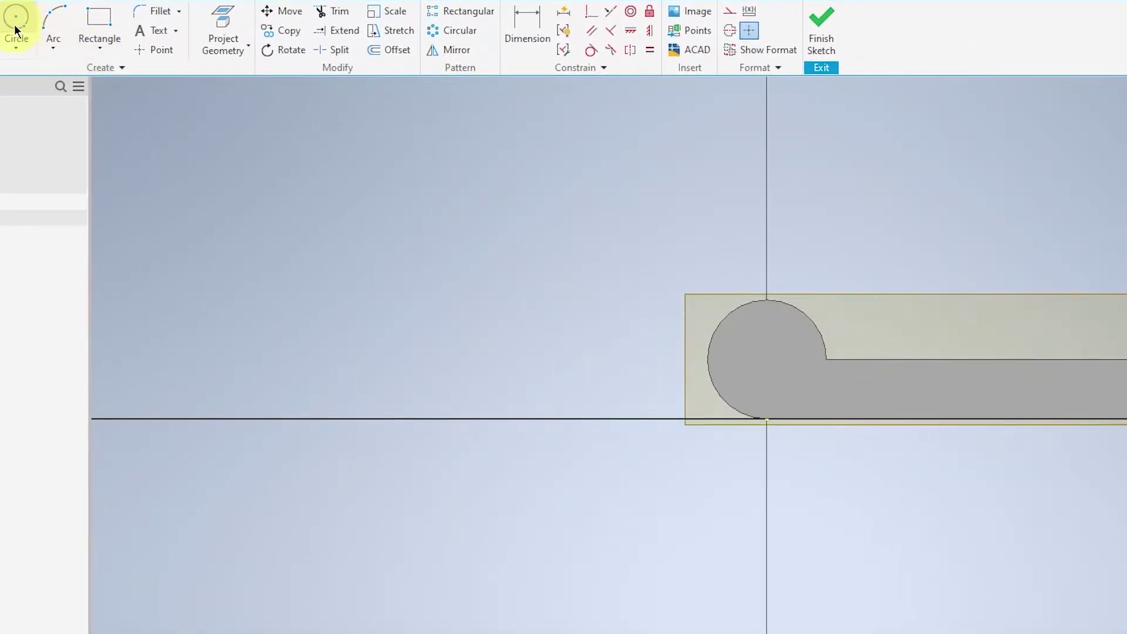
click(16, 29)
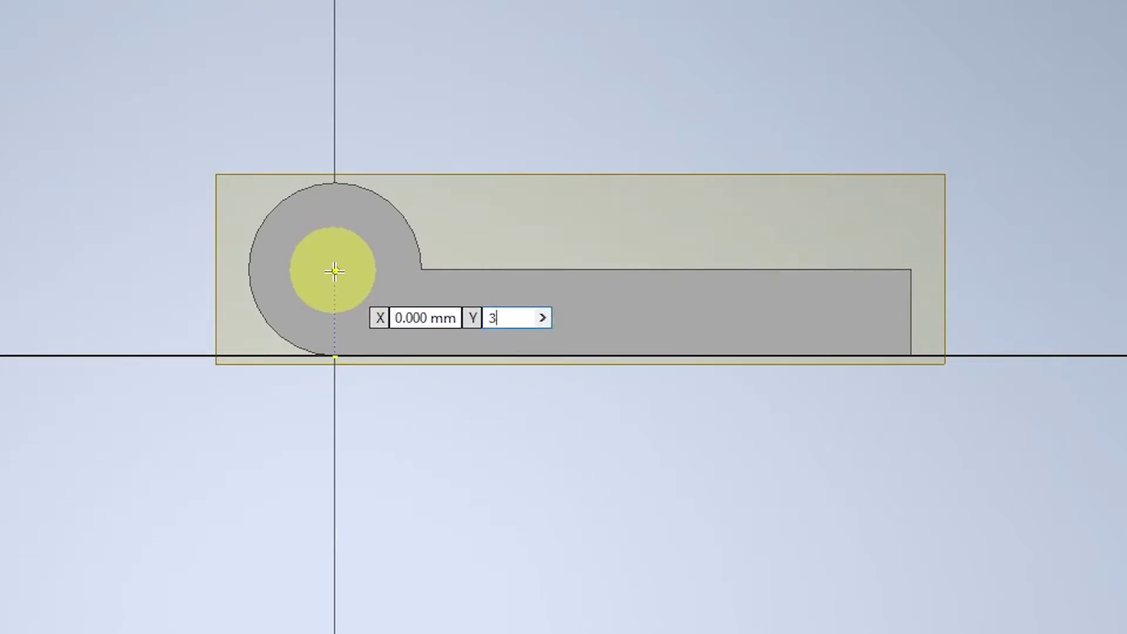
key(Return)
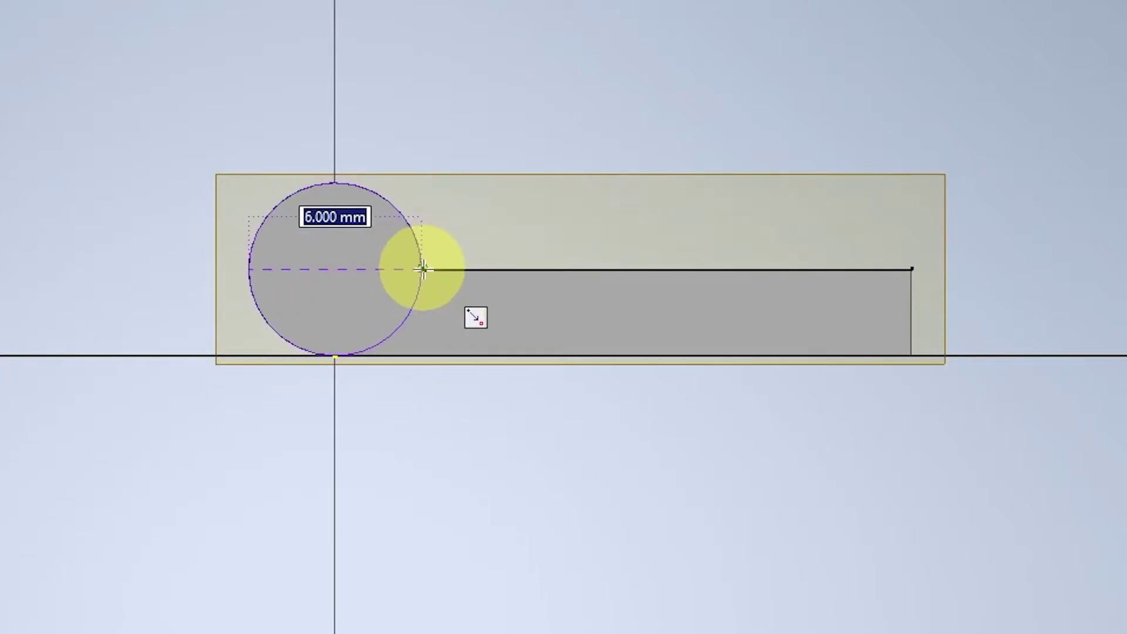
click(422, 269)
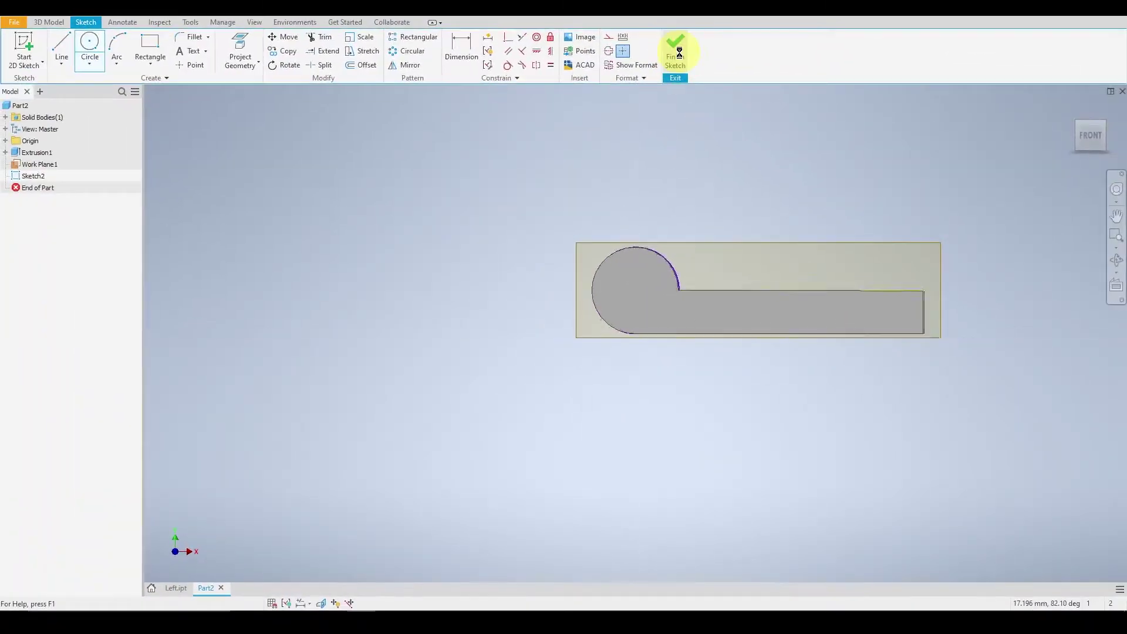
click(675, 45)
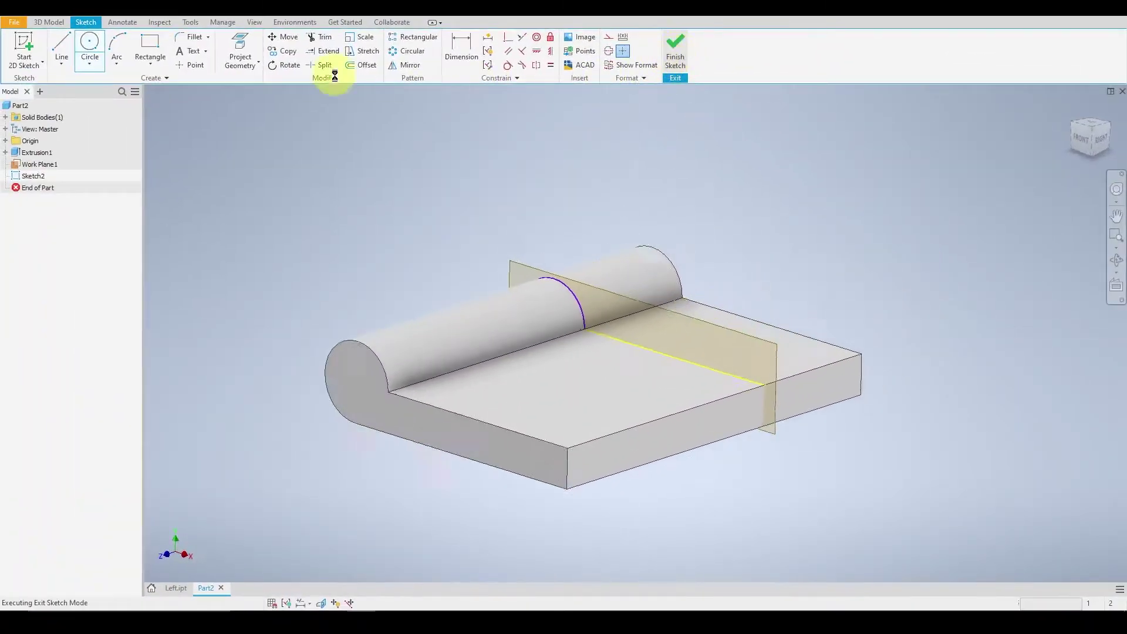
Extrude the circle profile as a 10 mm cut to open a gap mid-knuckle.
click(70, 44)
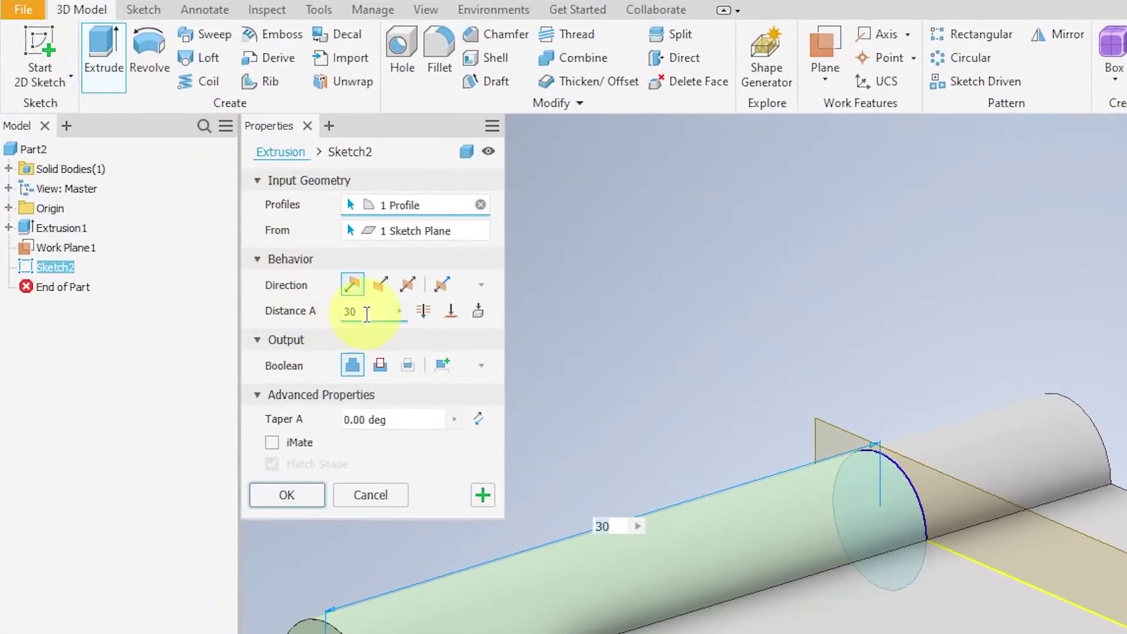
double_click(224, 226)
text(10)
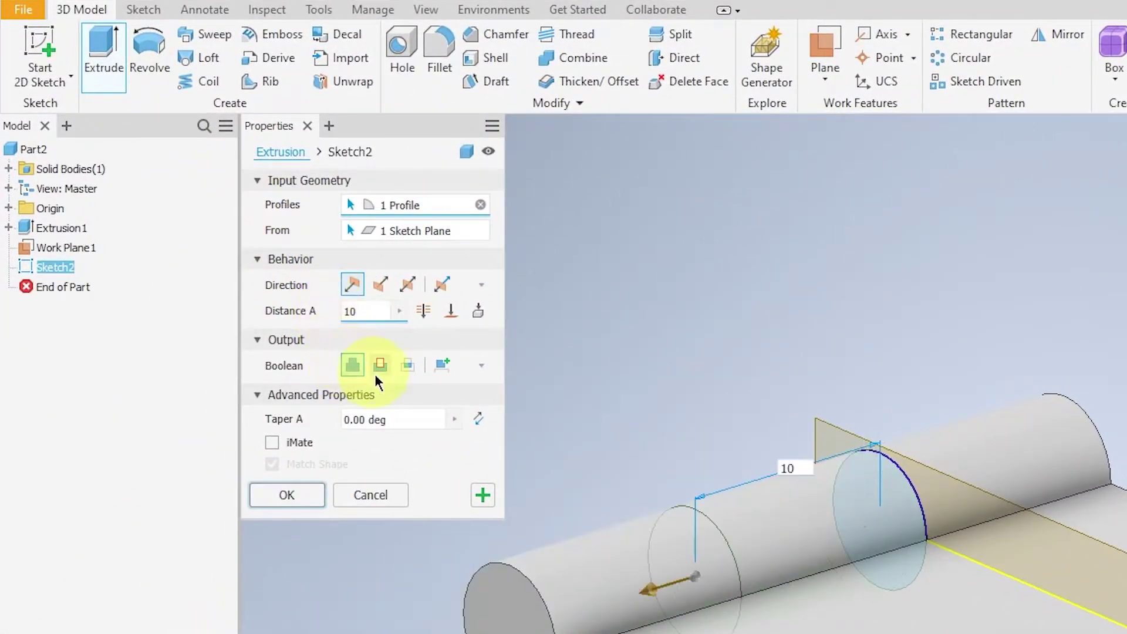
click(380, 366)
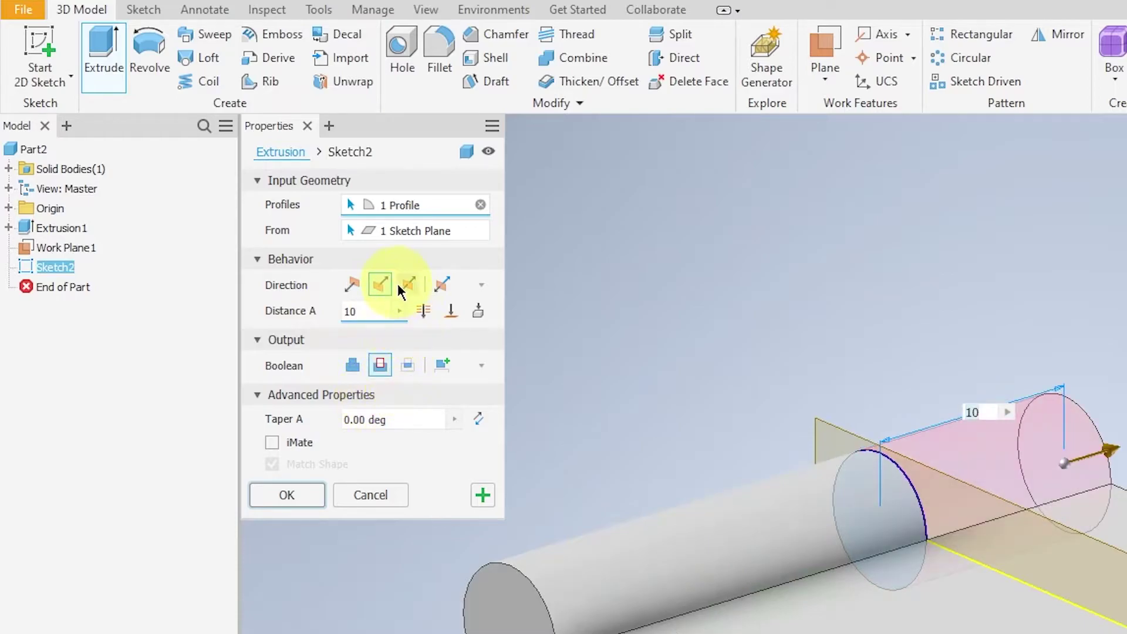
click(352, 284)
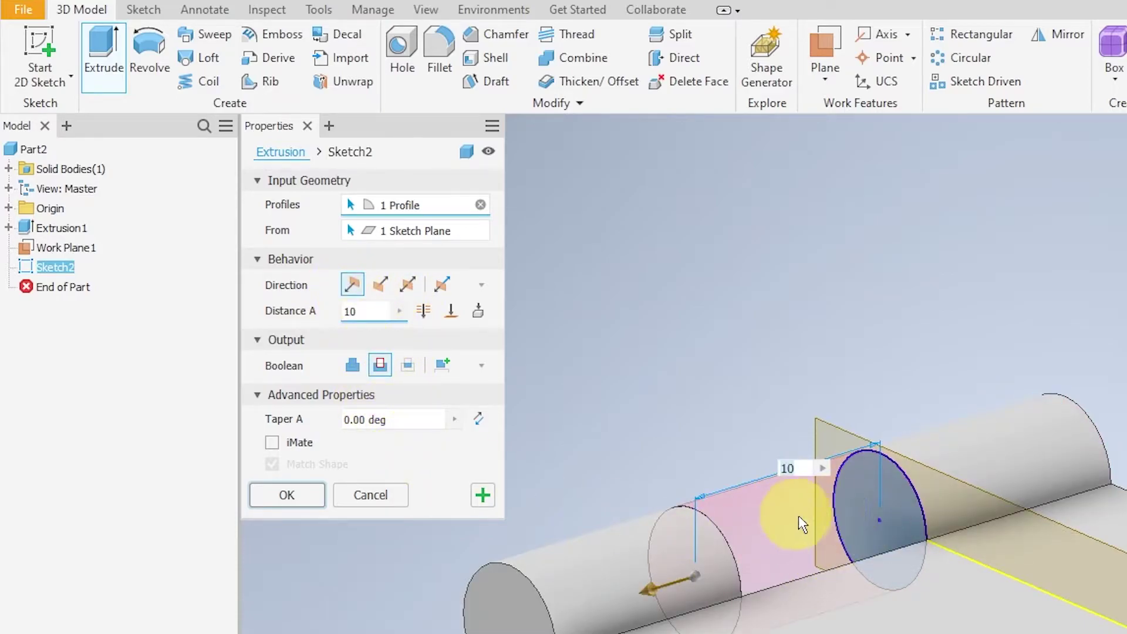
click(287, 495)
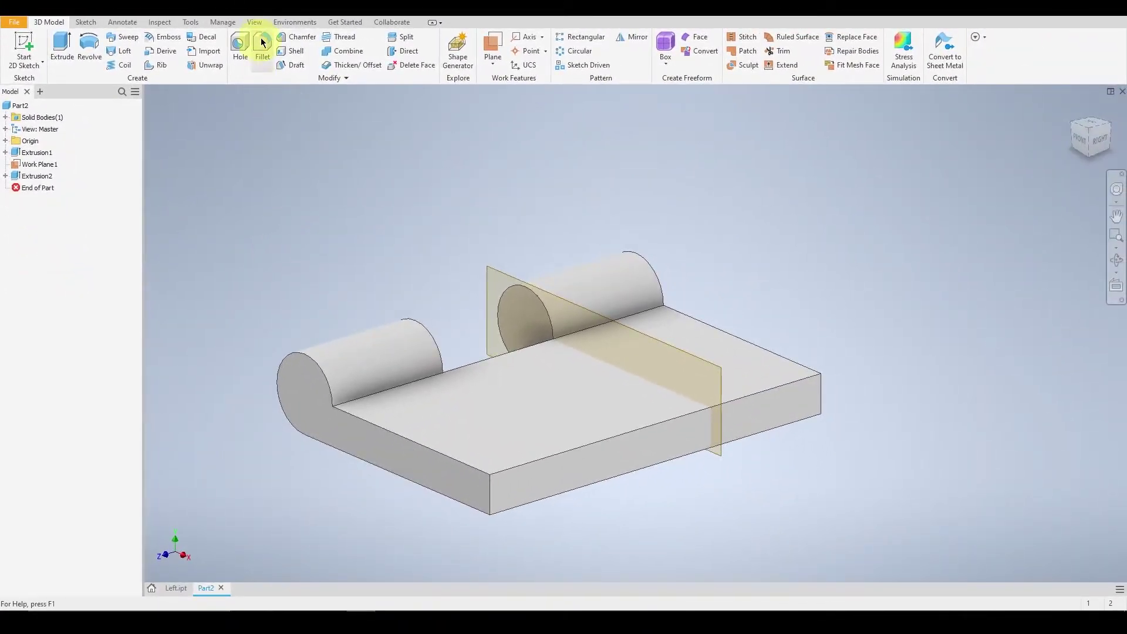
Hide all work features, including the work plane, via Object Visibility.
click(255, 23)
click(32, 68)
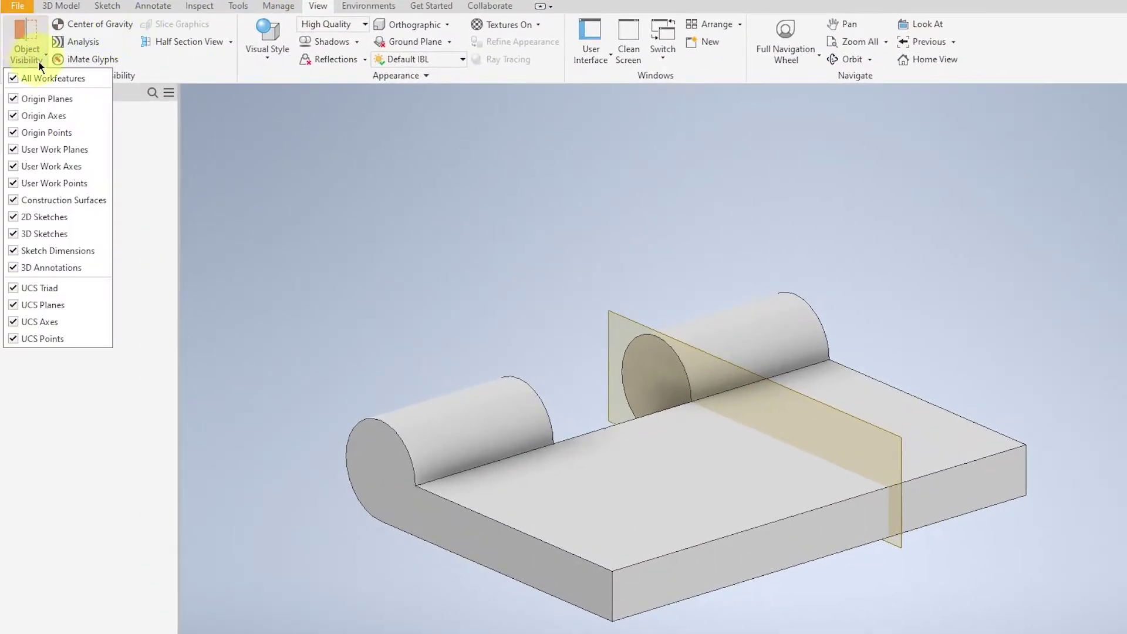
click(41, 76)
Set the part's material to Stainless Steel.
click(61, 5)
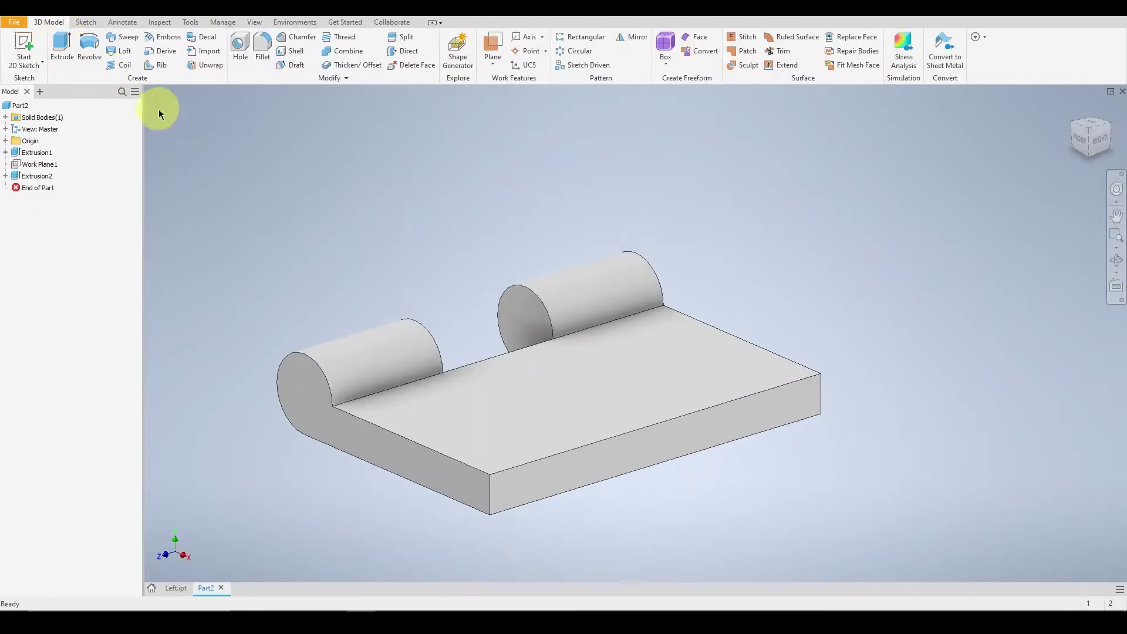
click(229, 7)
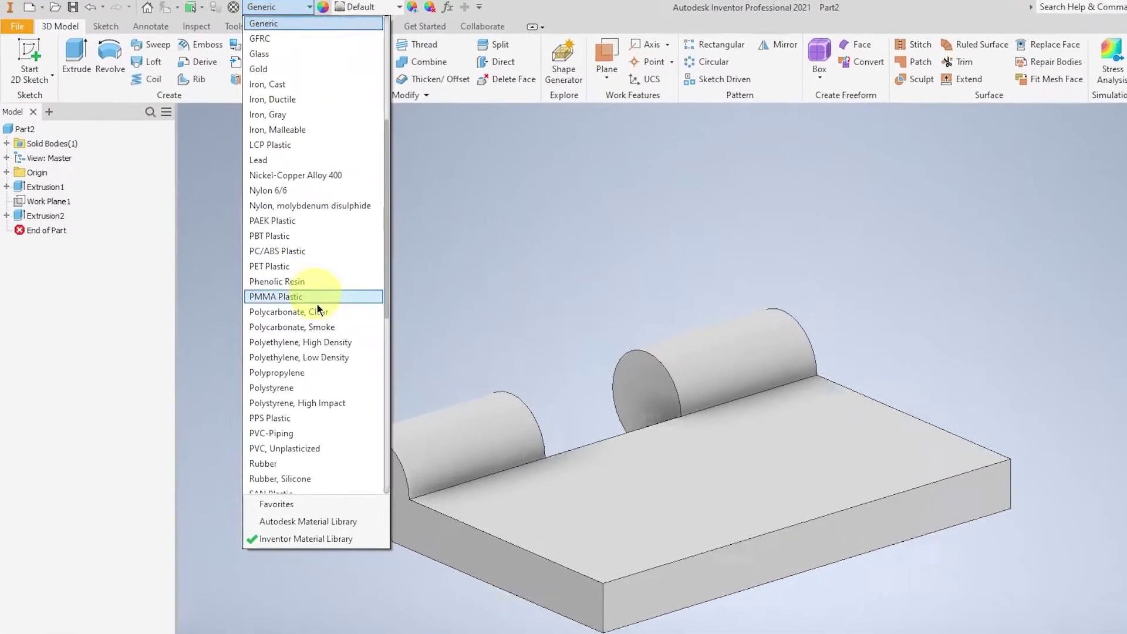
scroll(256, 292, down, 6)
click(365, 194)
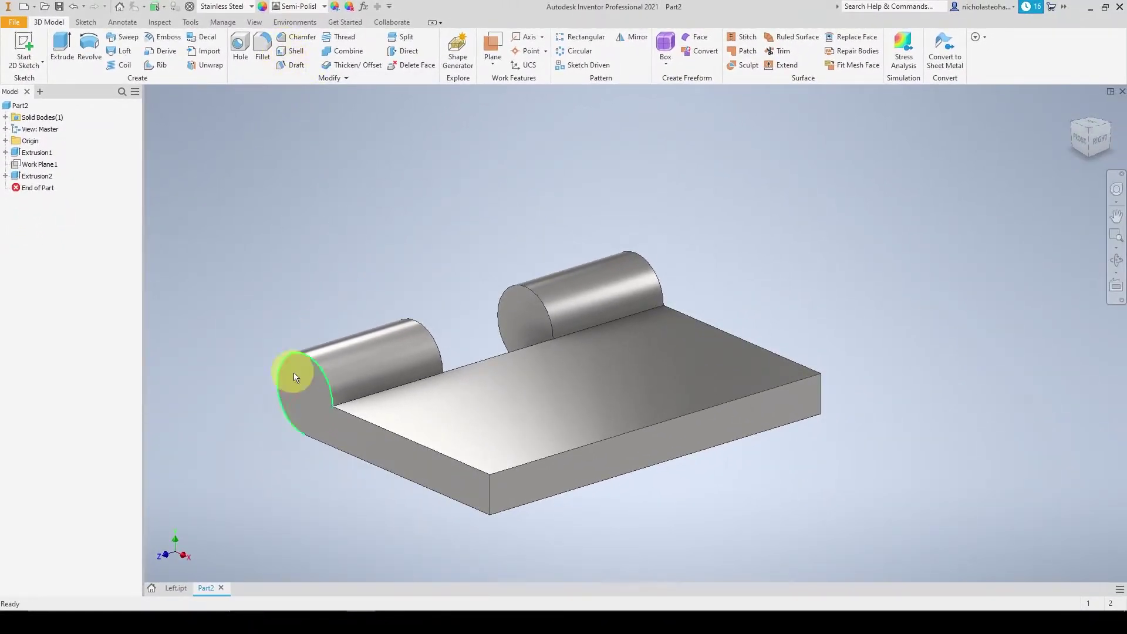
Save the part as Right.ipt.
click(58, 5)
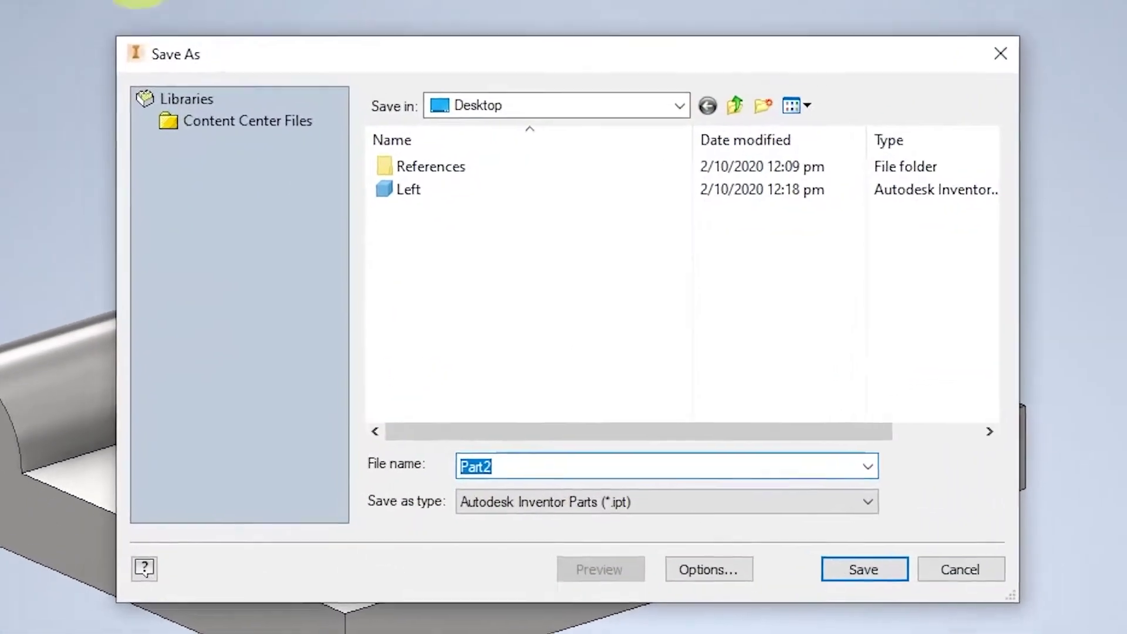
text(Right)
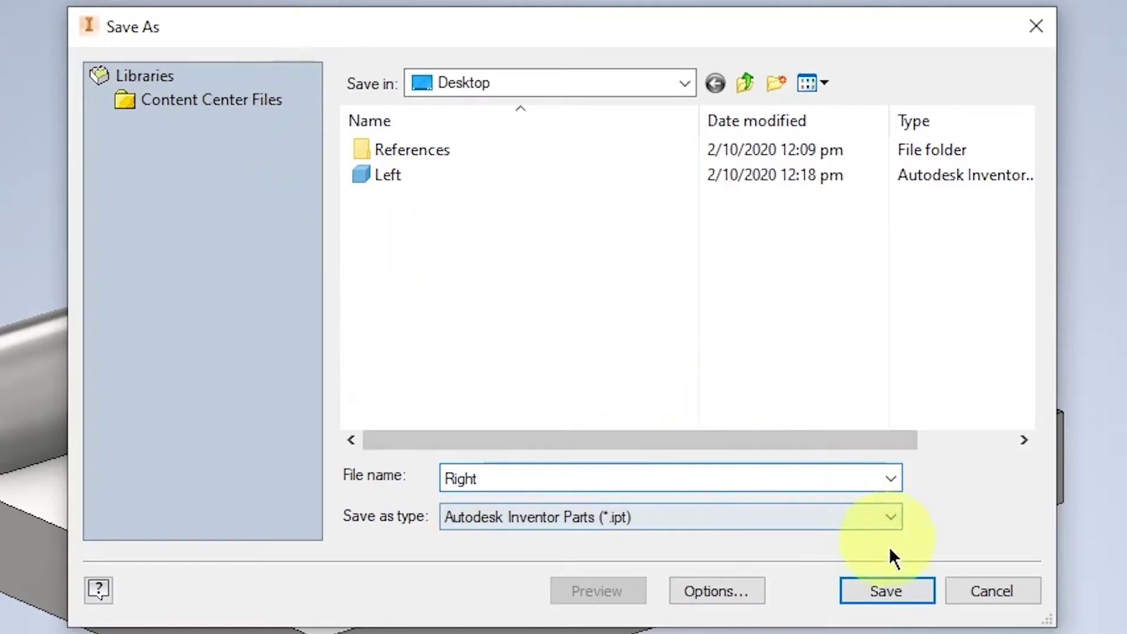
click(880, 593)
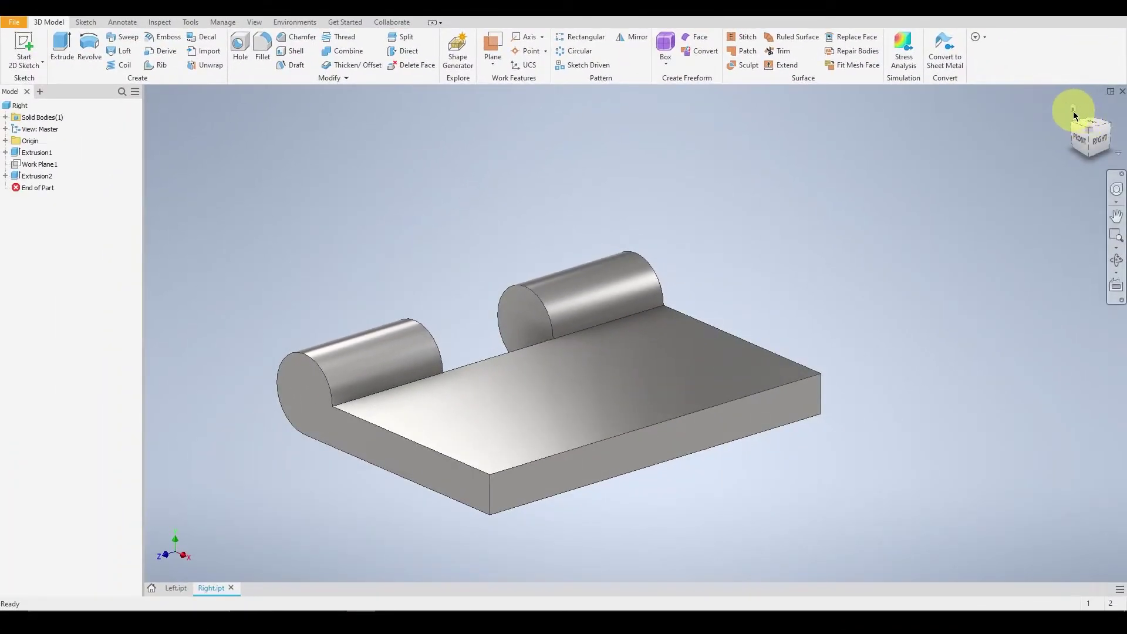
Reset the view to home, then switch to Left.ipt and back to Right.ipt.
click(1074, 115)
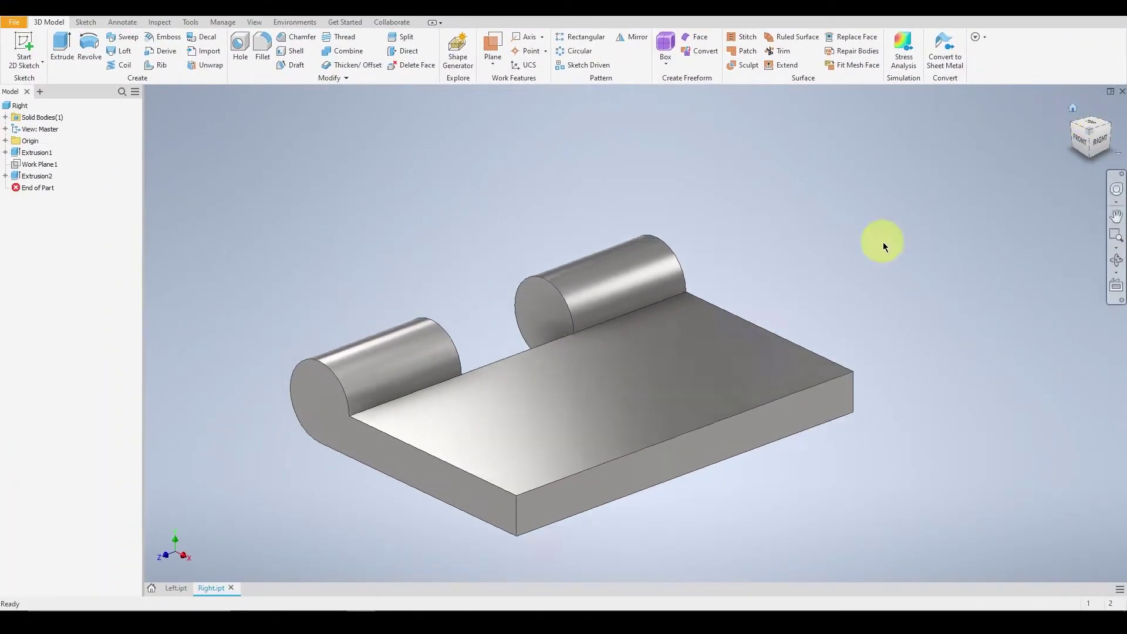
click(176, 588)
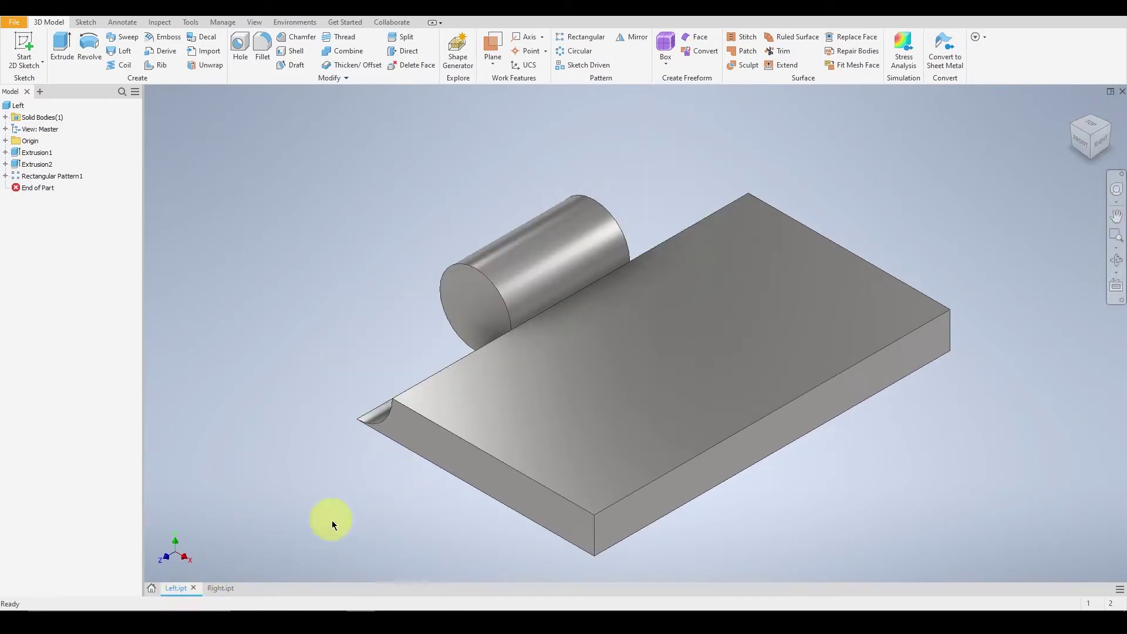
click(229, 590)
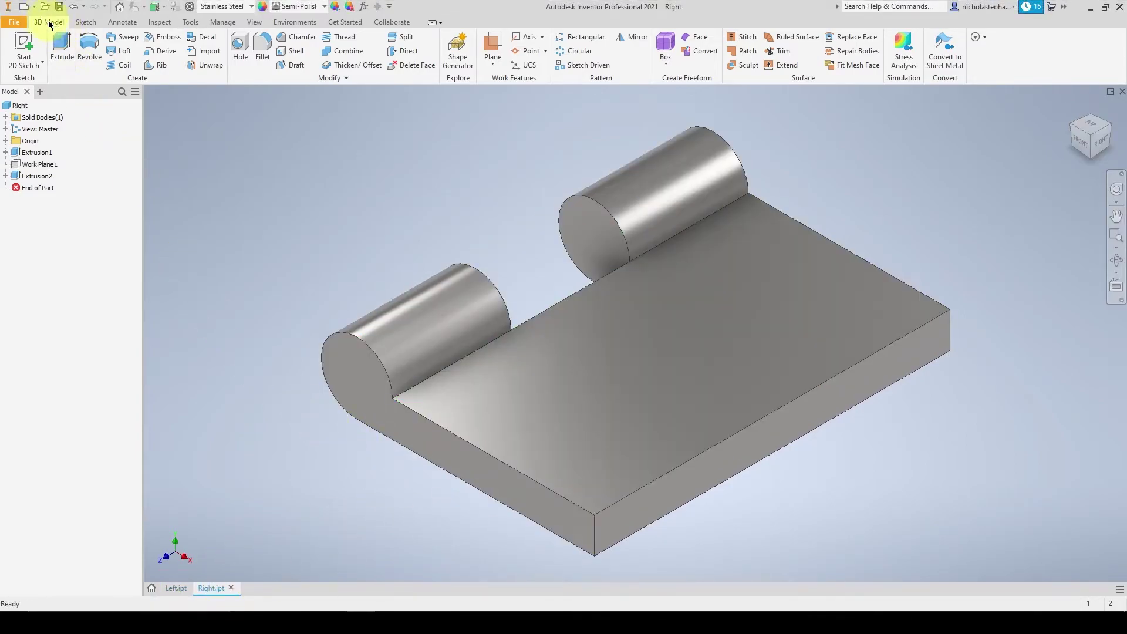
Create a new assembly from the Standard (mm).iam template.
click(26, 10)
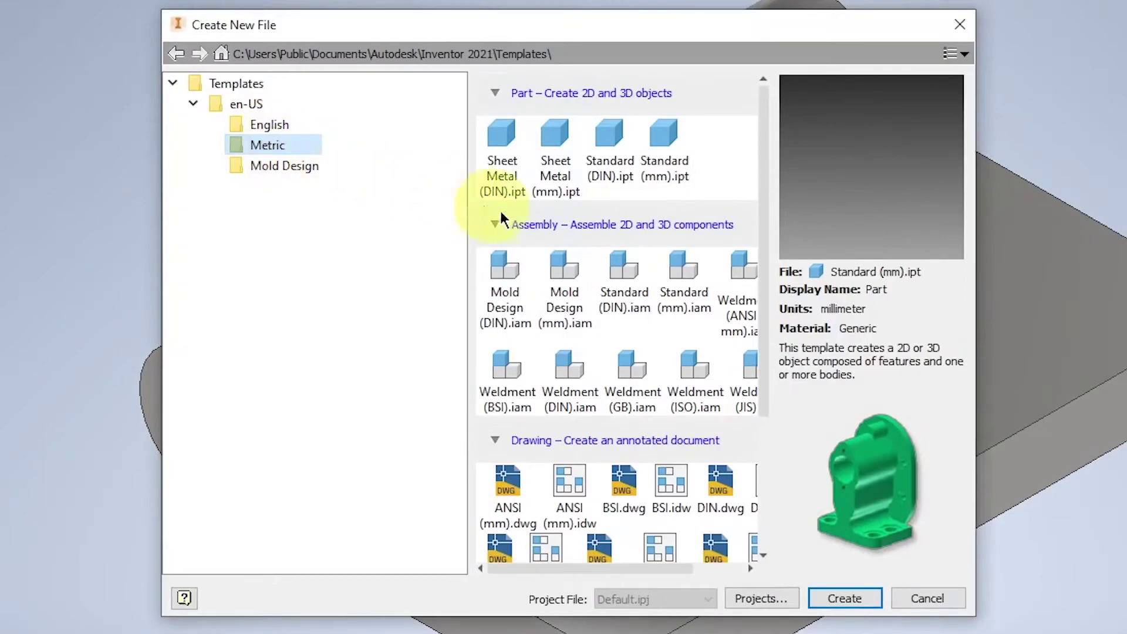
click(689, 279)
click(846, 597)
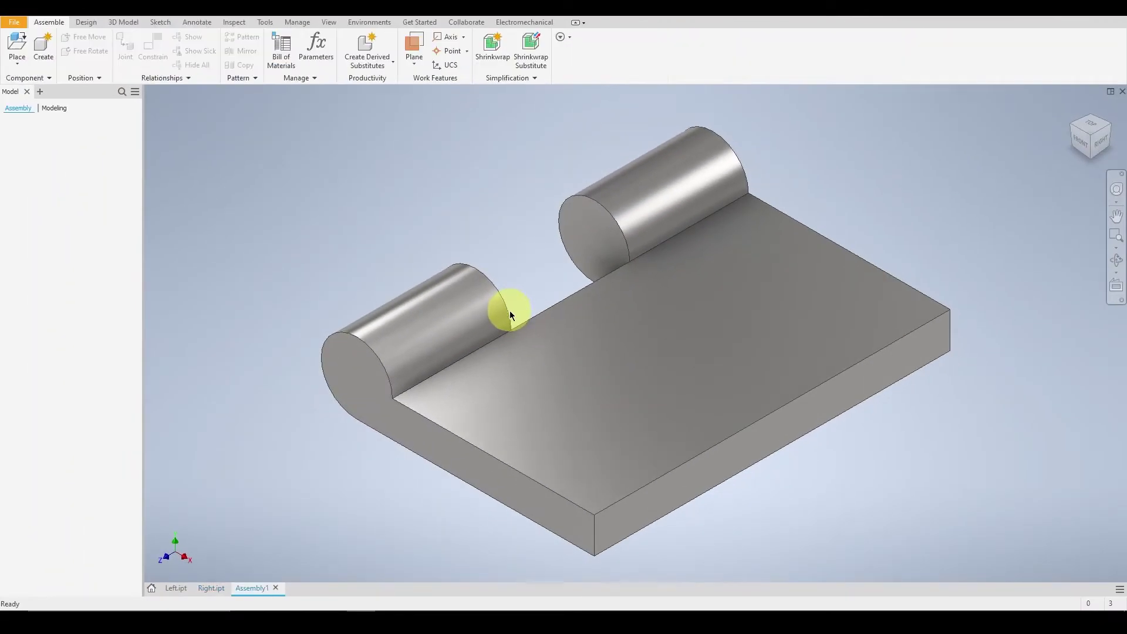
Place the Left and Right part files into the assembly.
click(11, 47)
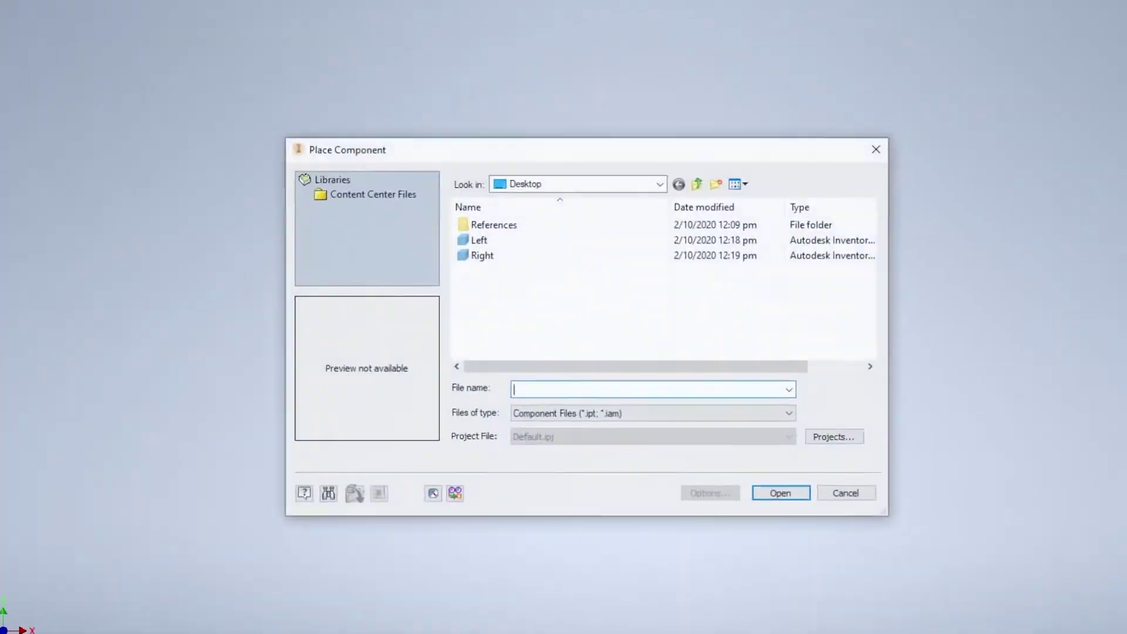
click(437, 175)
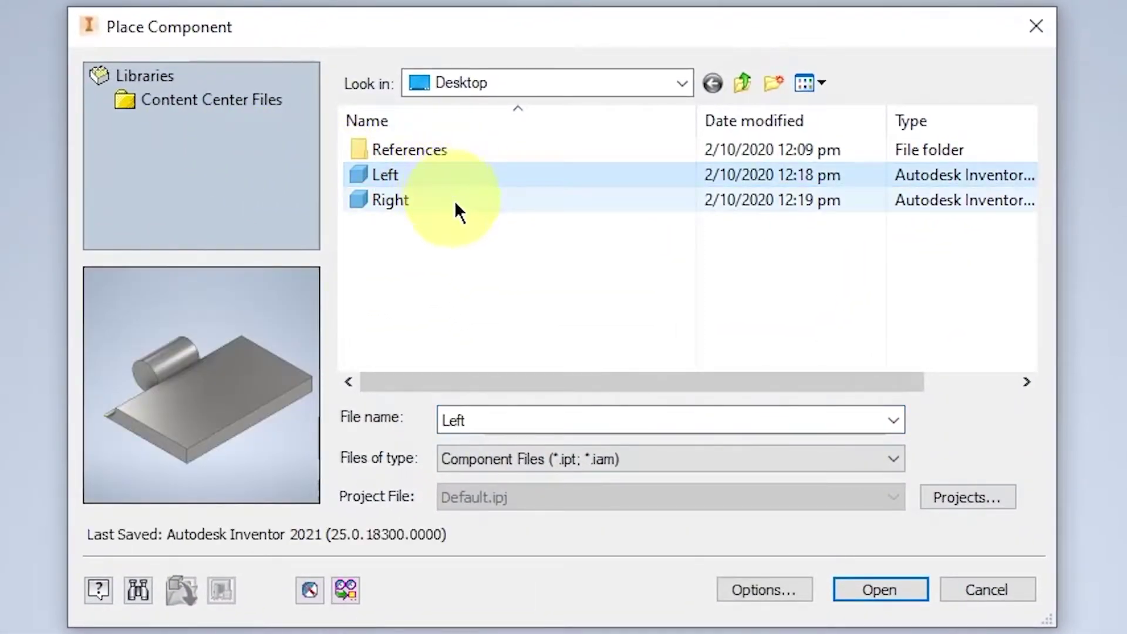
ctrl+click(457, 209)
click(874, 593)
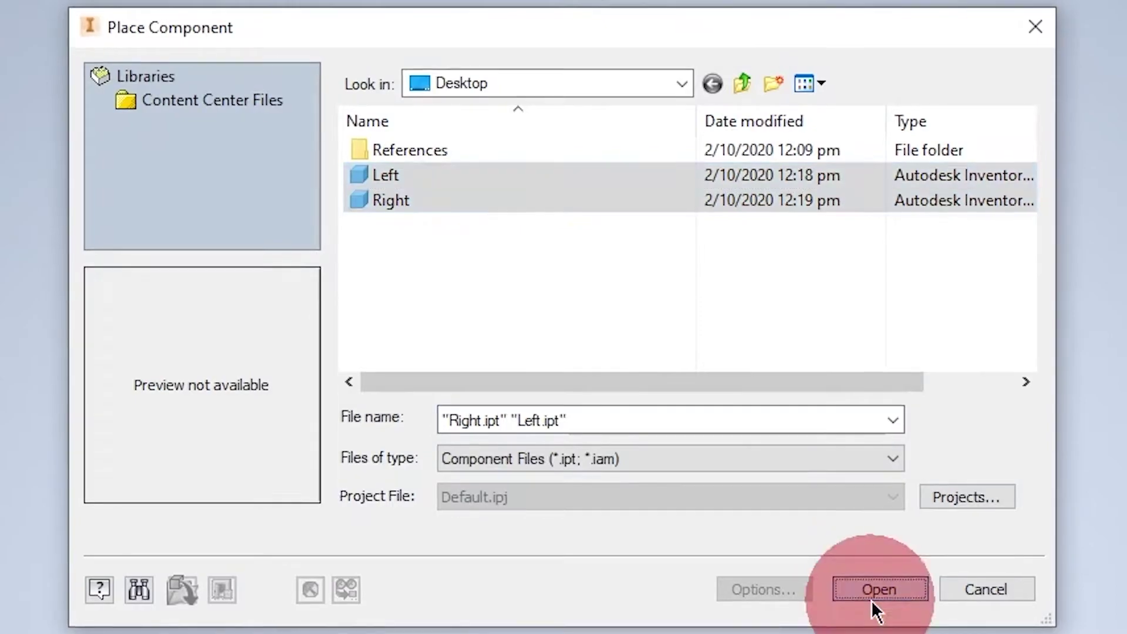
click(471, 323)
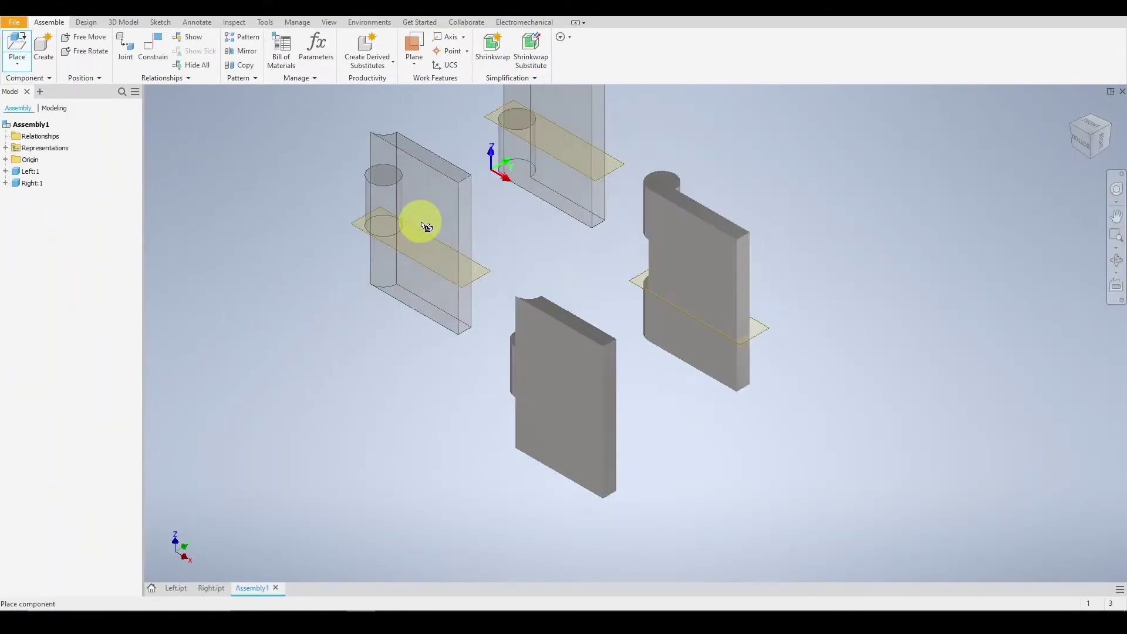
Stop placing parts and adjust work feature visibility in the assembly.
key(Escape)
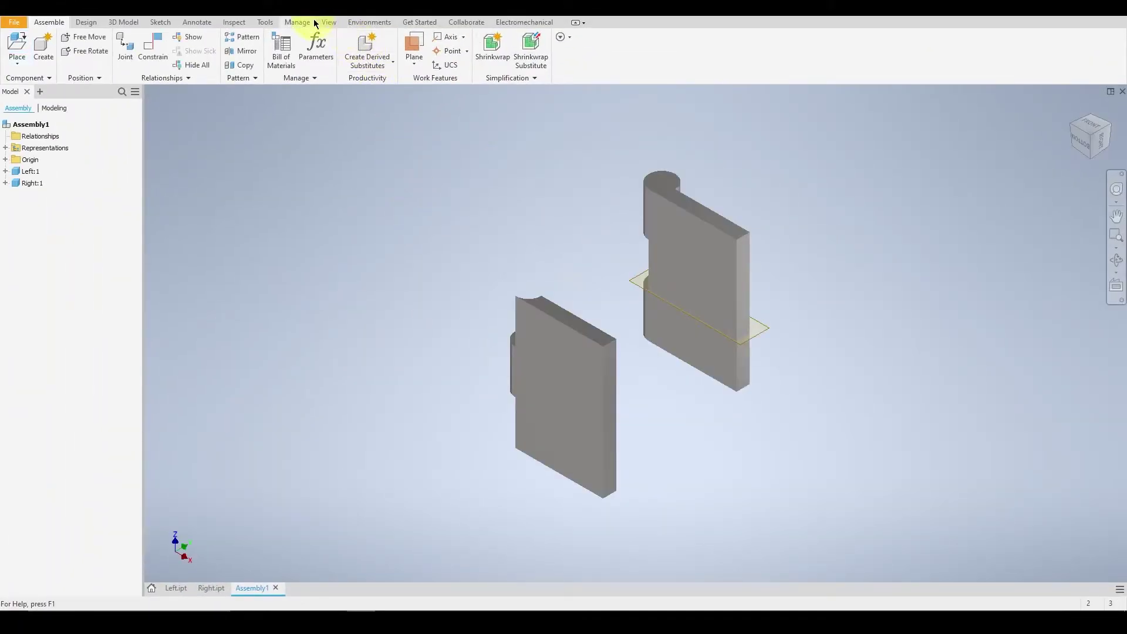
click(328, 22)
click(20, 63)
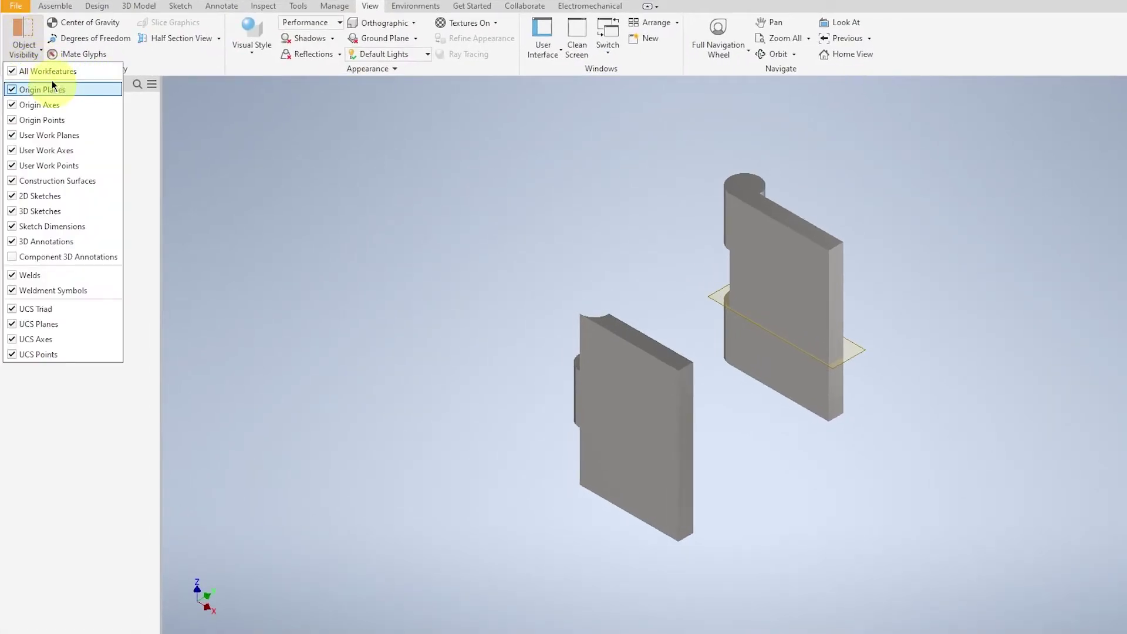
click(54, 6)
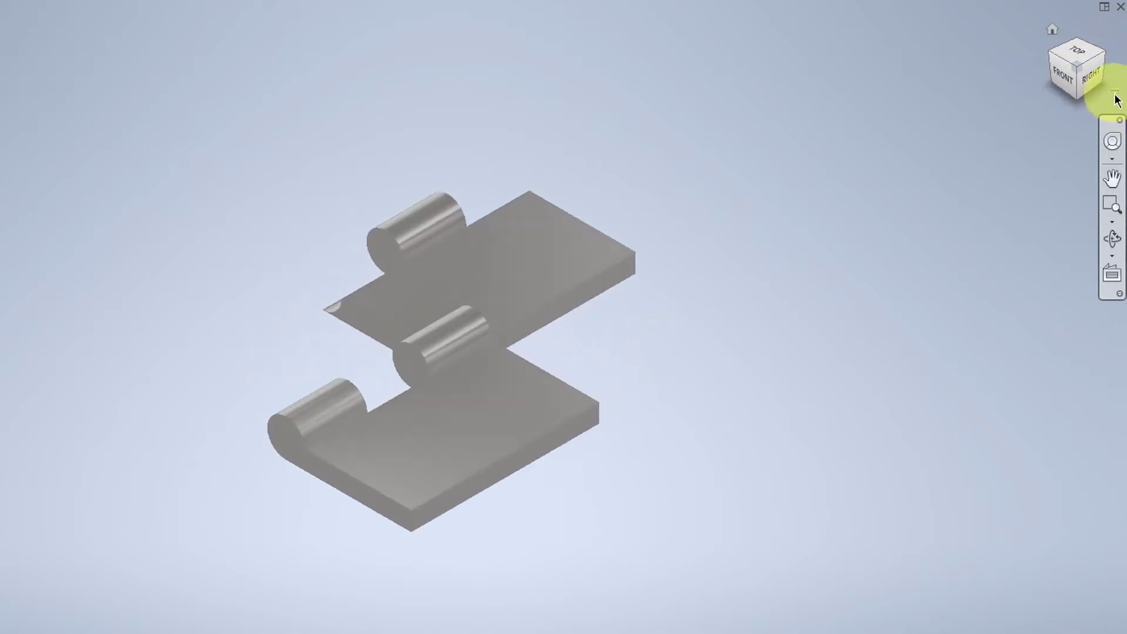
Set the isometric ViewCube view as the home view, fitted to the model.
click(1114, 92)
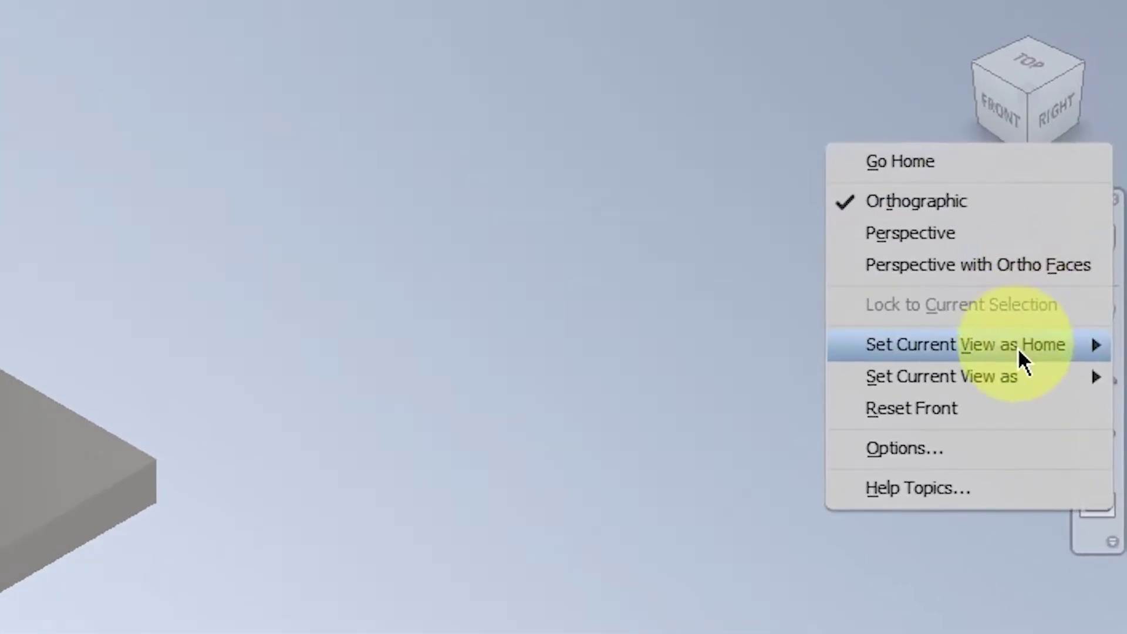
mouse_move(1018, 347)
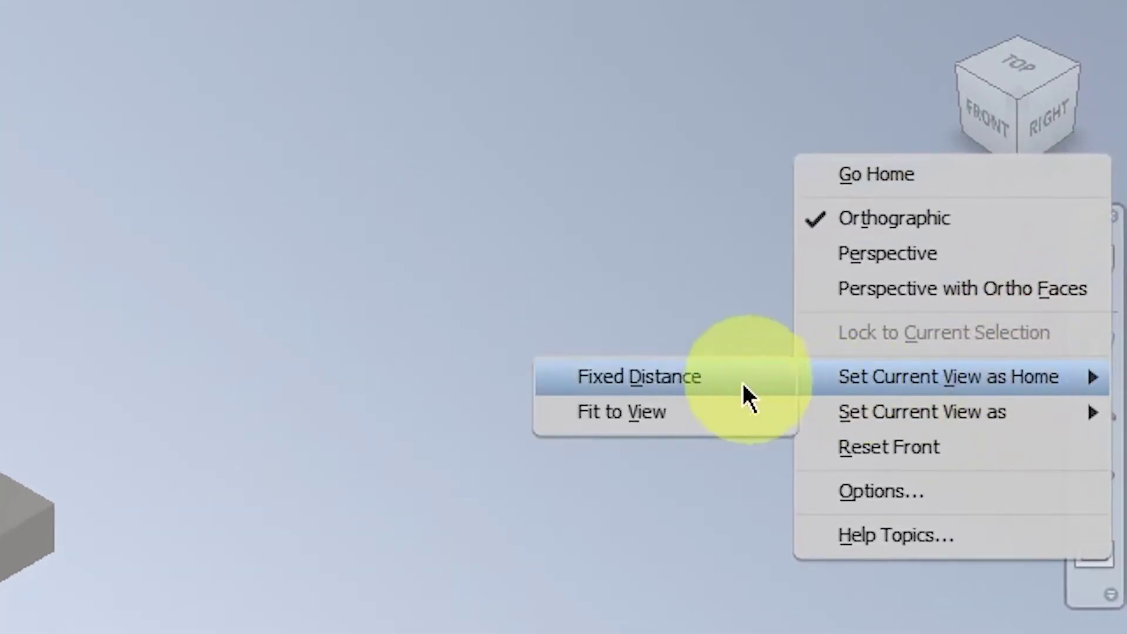
click(777, 351)
click(1107, 156)
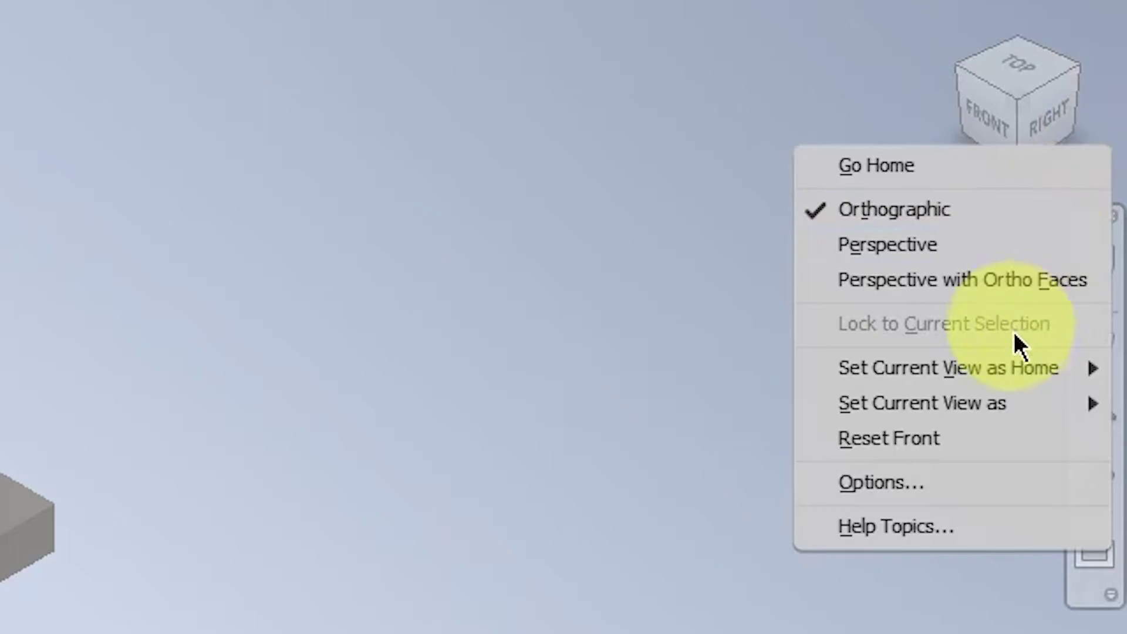
mouse_move(948, 370)
click(734, 409)
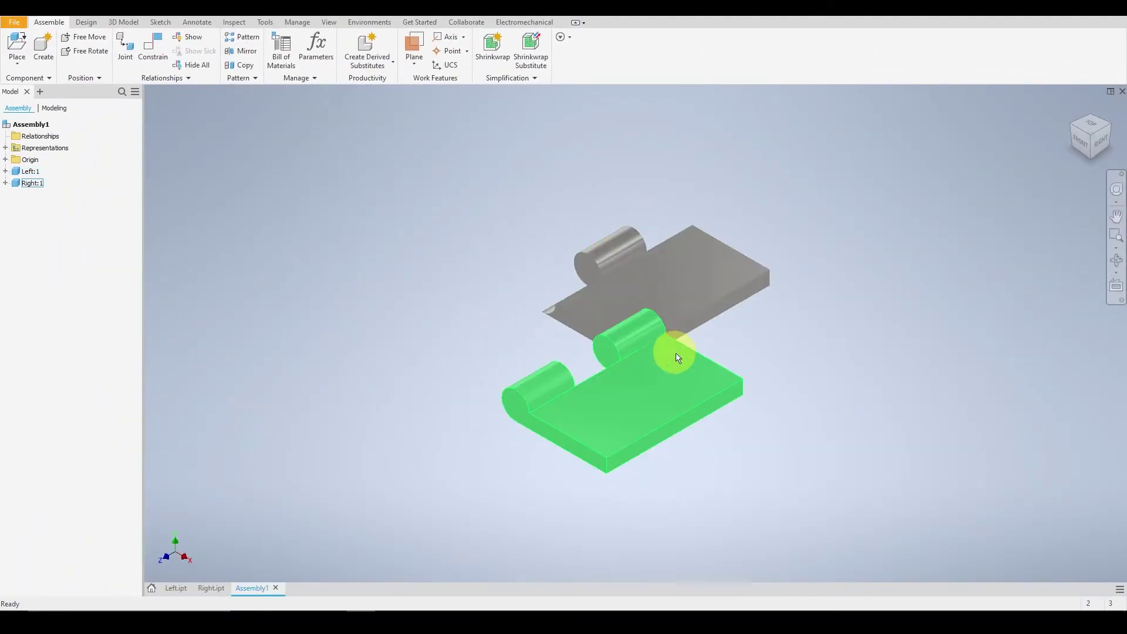
Ground the Right:1 leaf so it stays fixed.
right_click(646, 406)
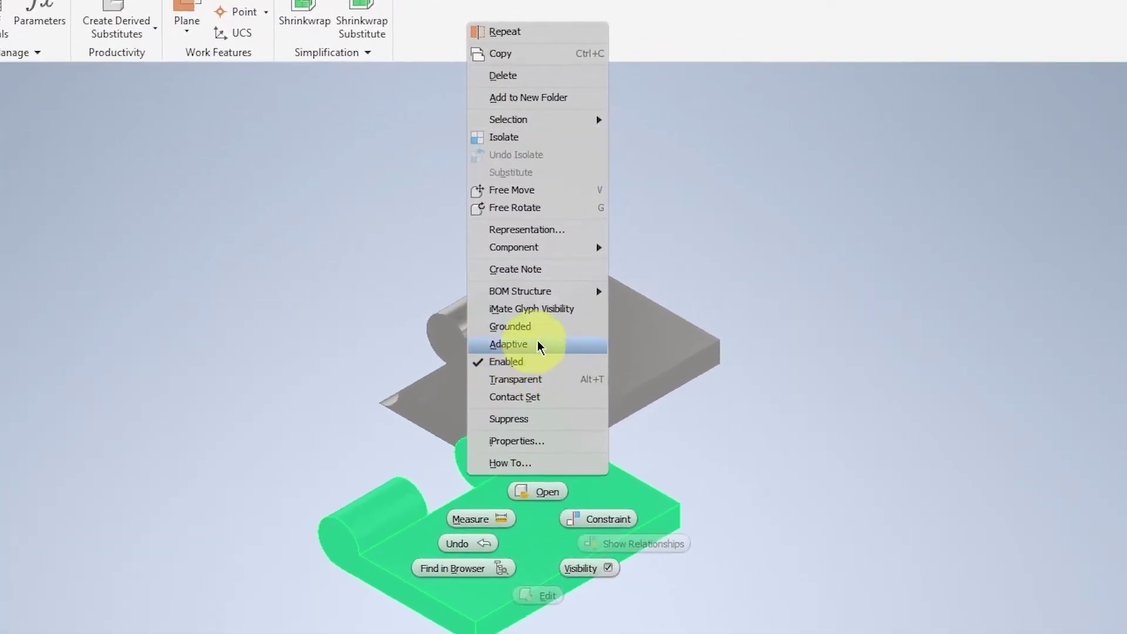
click(546, 327)
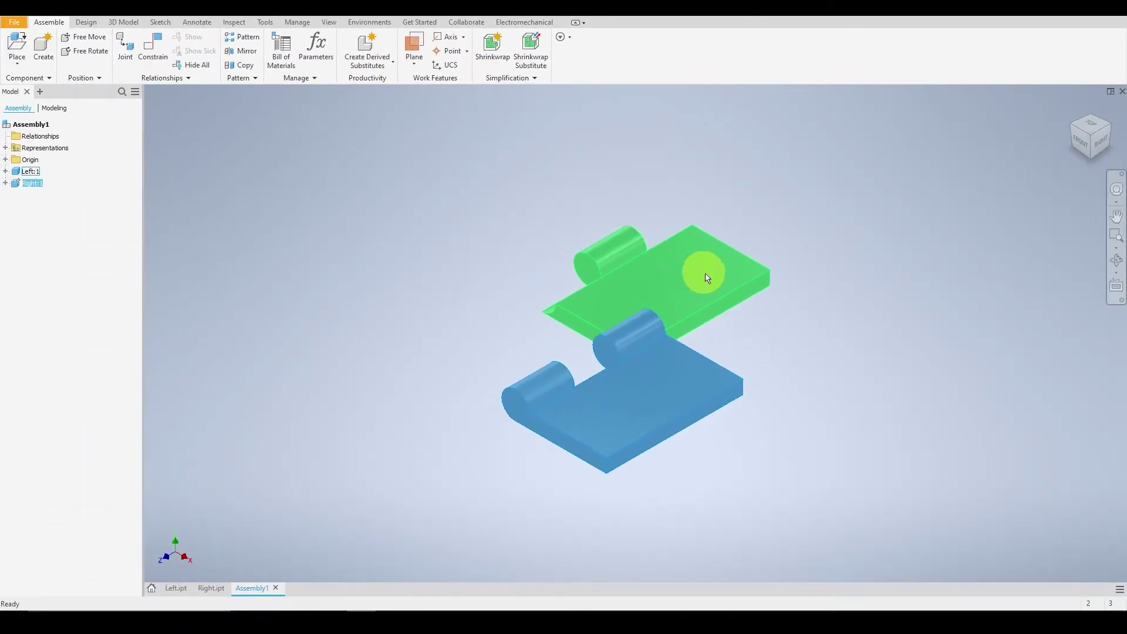
click(698, 183)
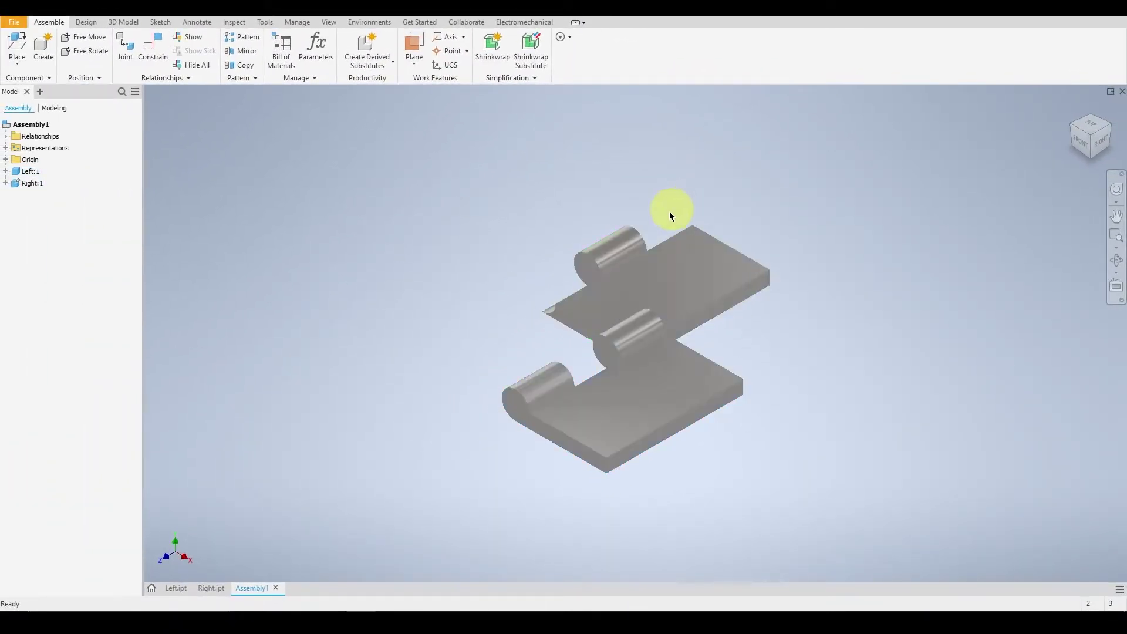
Mate the end faces of the upper and lower knuckles.
click(148, 58)
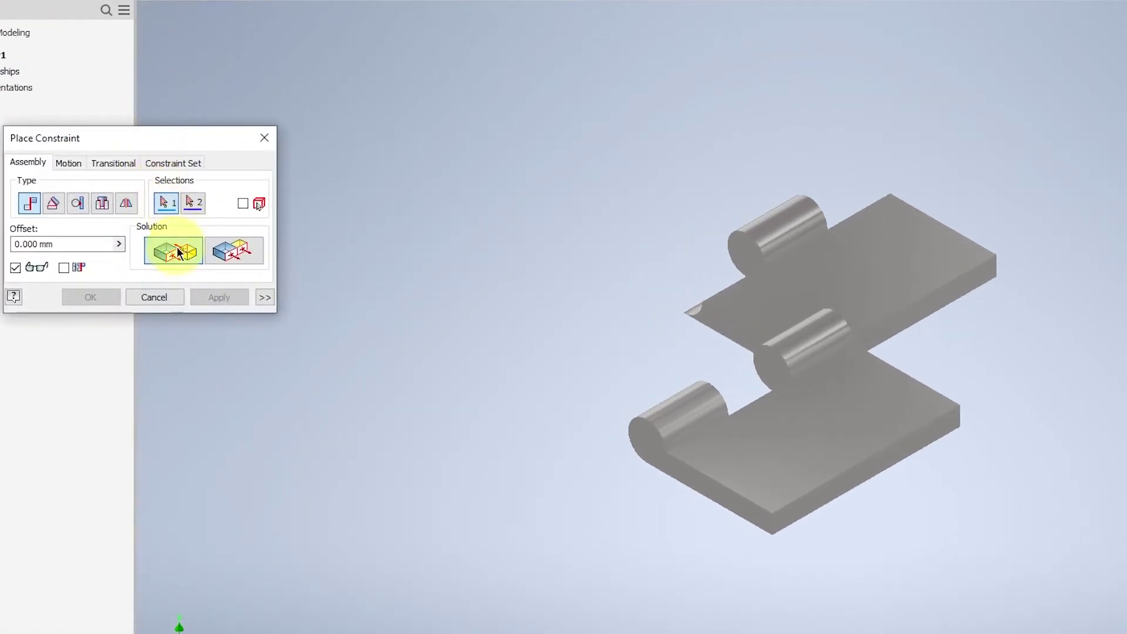
click(746, 248)
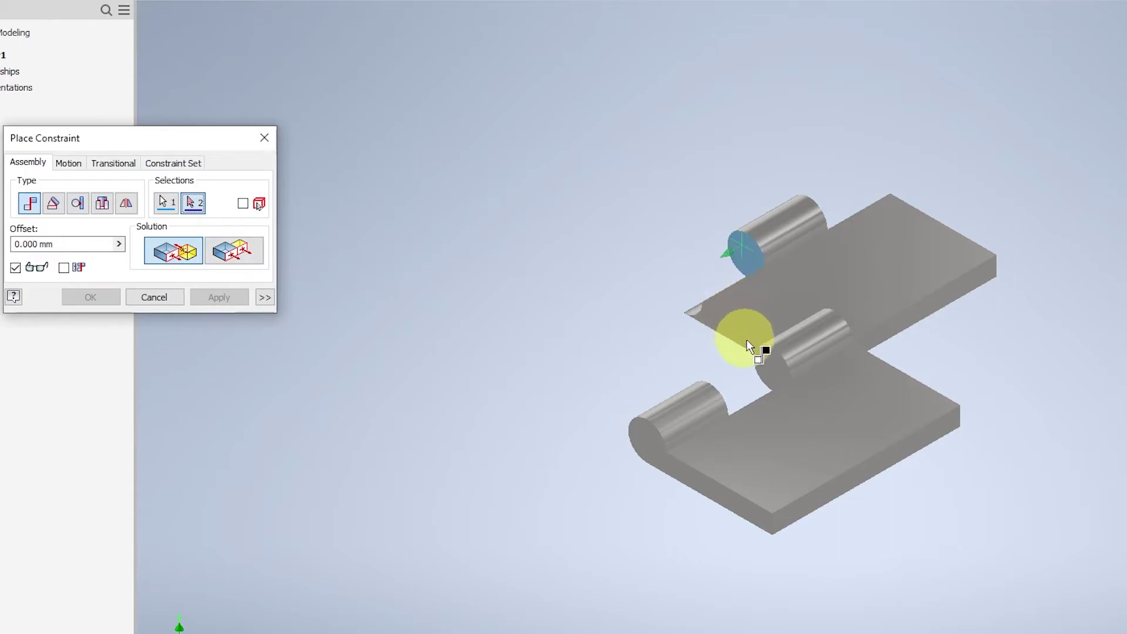
scroll(772, 376, up, 5)
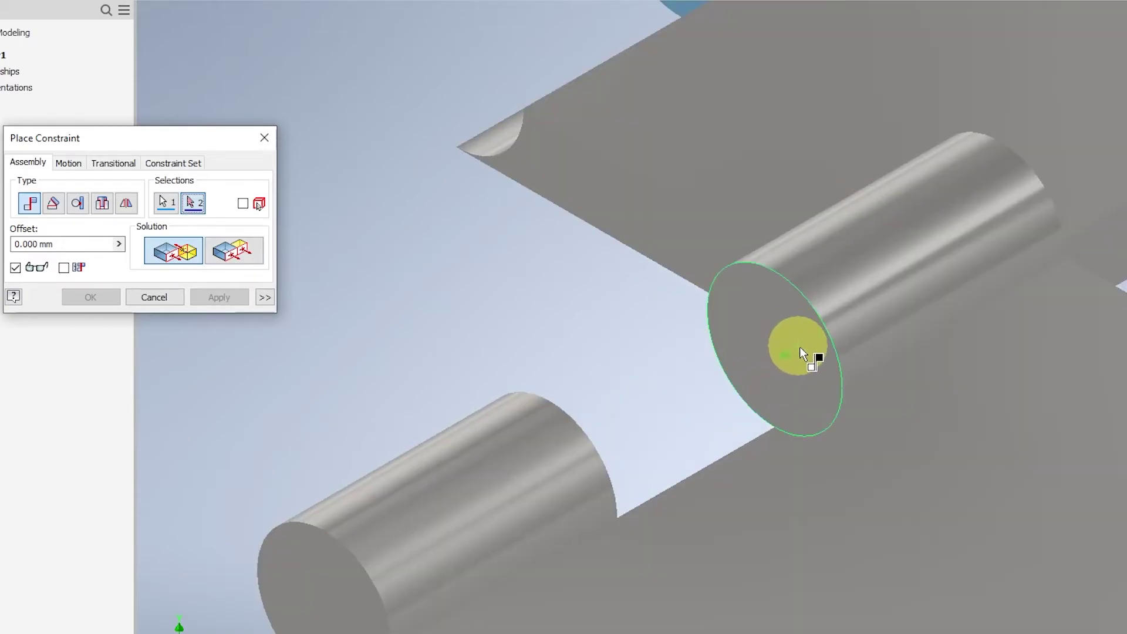
click(805, 347)
scroll(804, 344, down, 5)
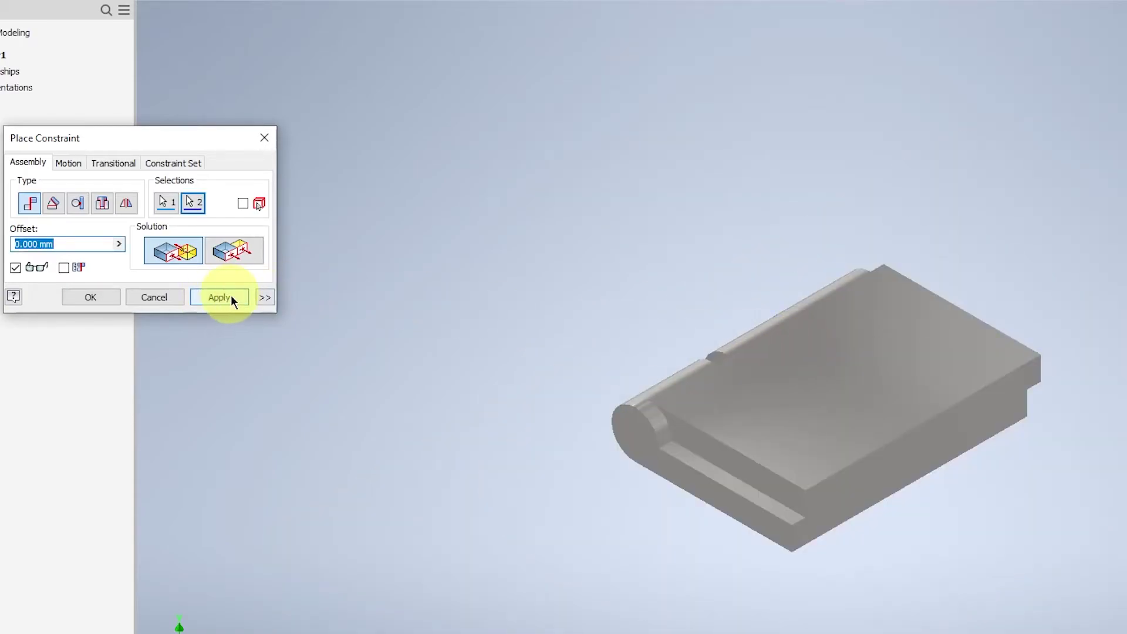
click(231, 296)
Add an Insert constraint between the circular knuckle edges to align the knuckles.
click(109, 216)
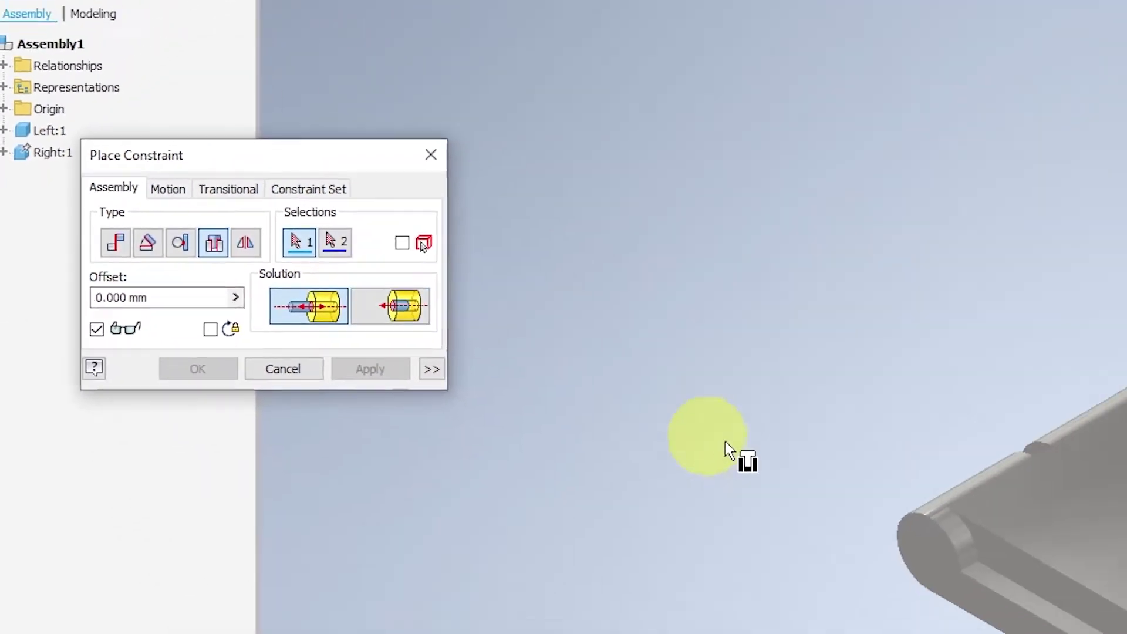
scroll(508, 403, up, 5)
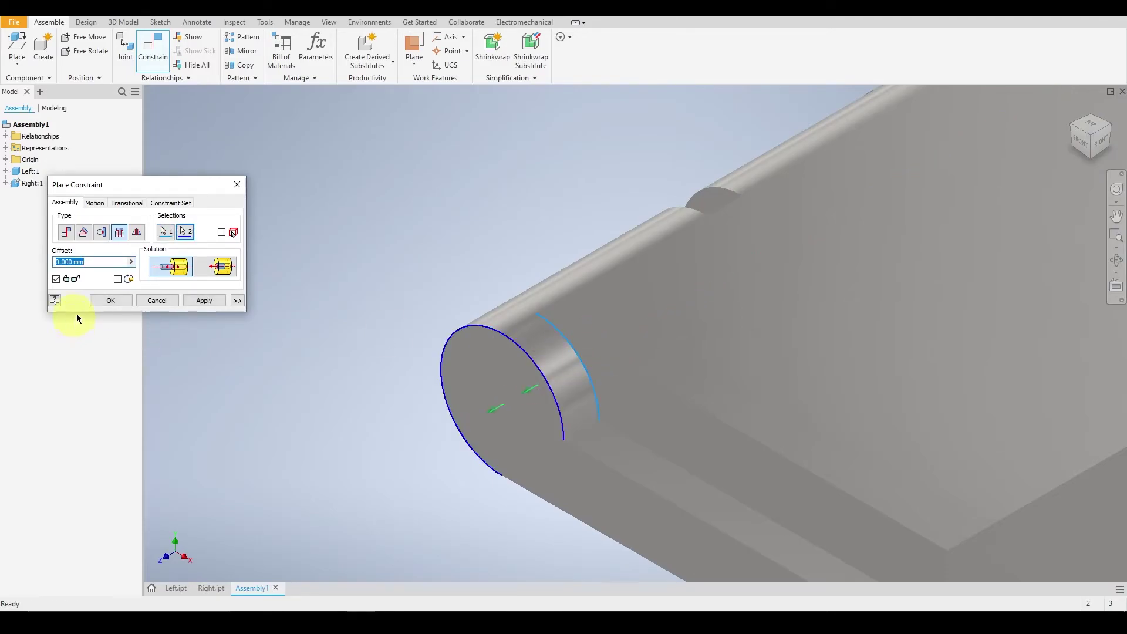
click(156, 300)
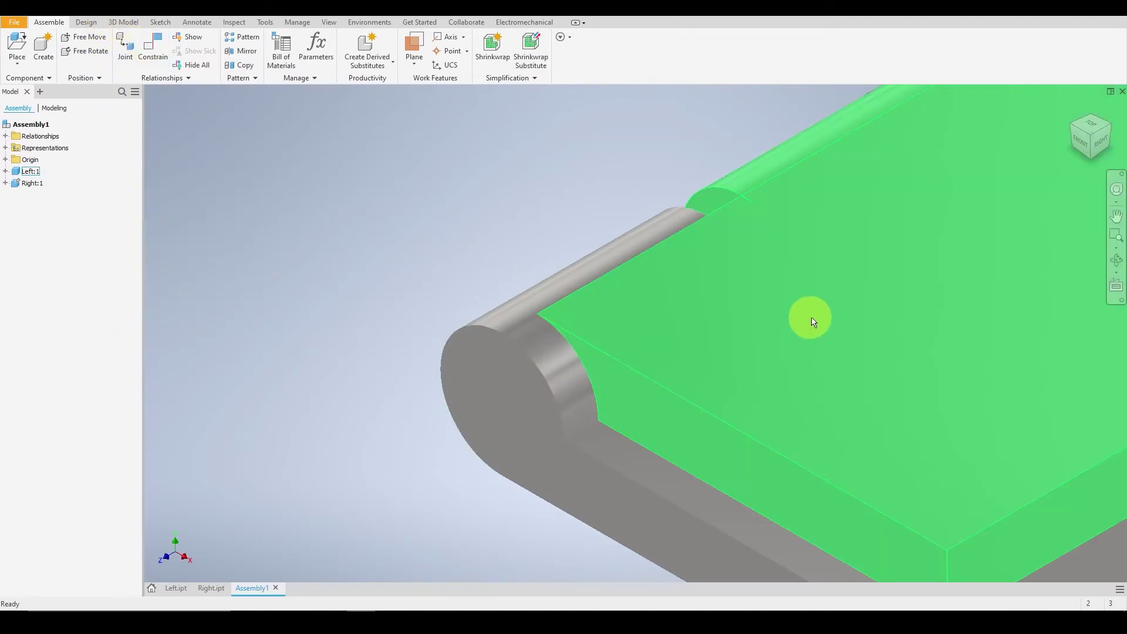
middle_drag(813, 321, 577, 283)
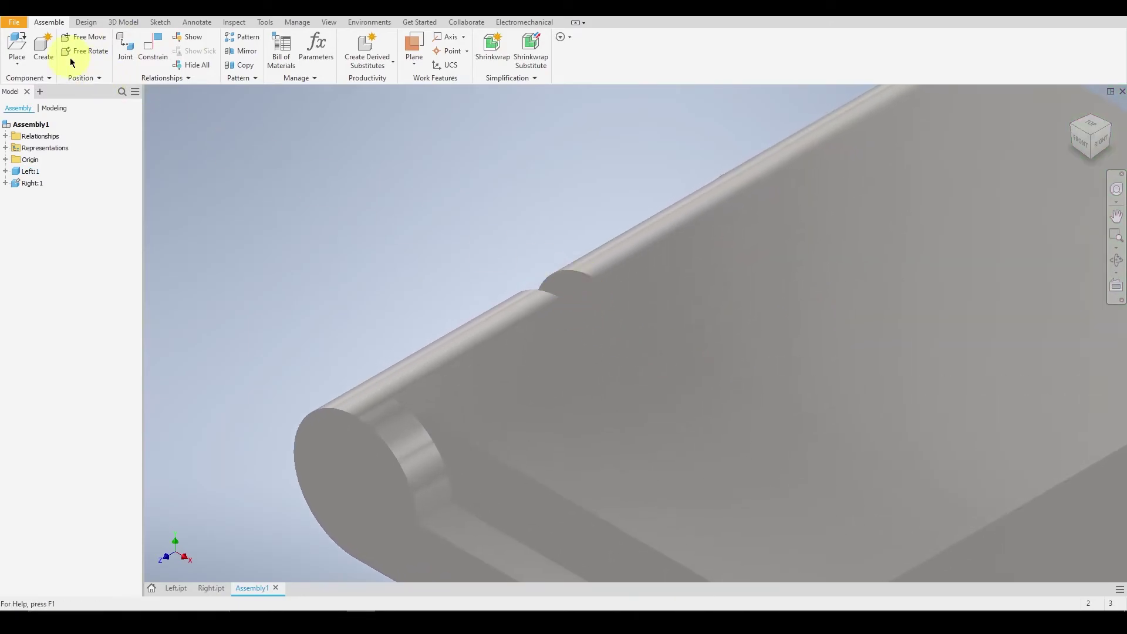
click(155, 55)
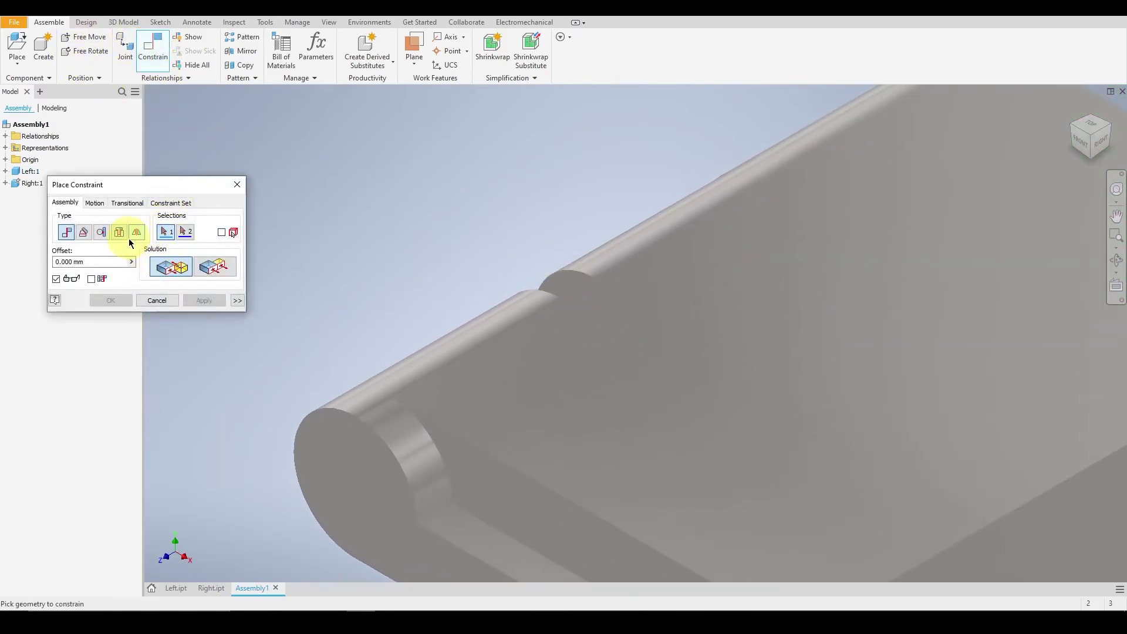
click(589, 278)
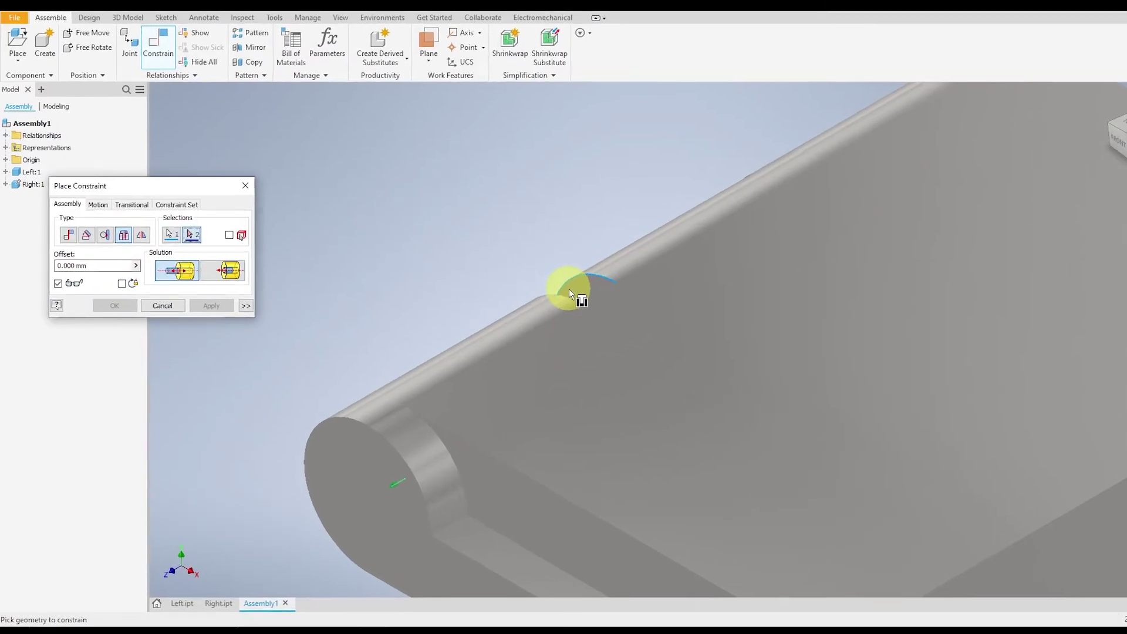
click(522, 289)
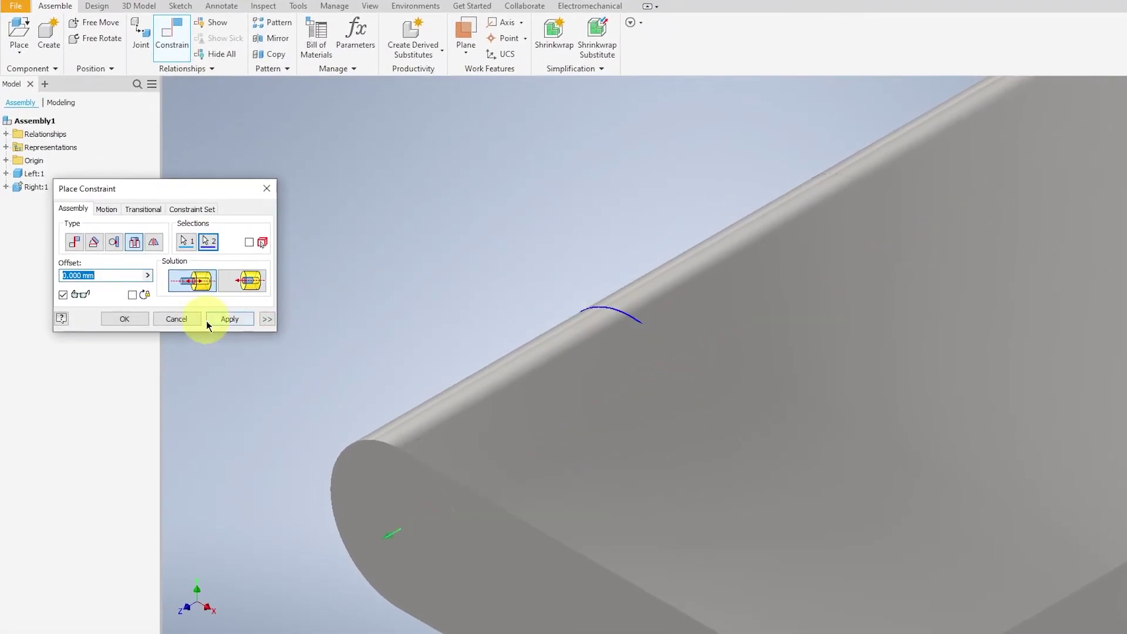
click(221, 319)
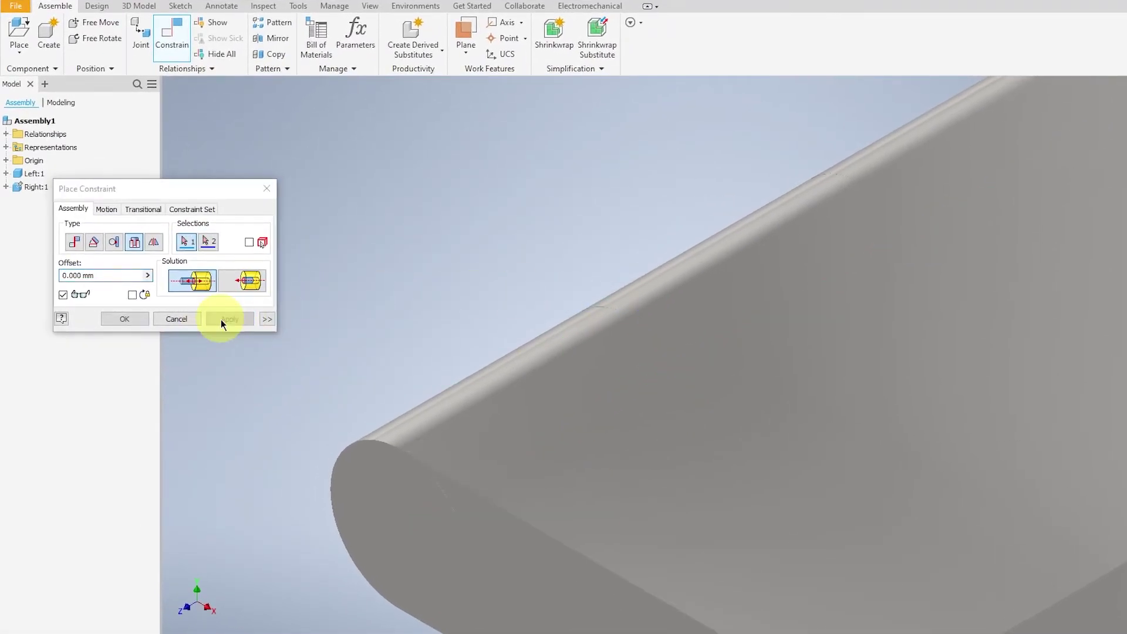
click(188, 317)
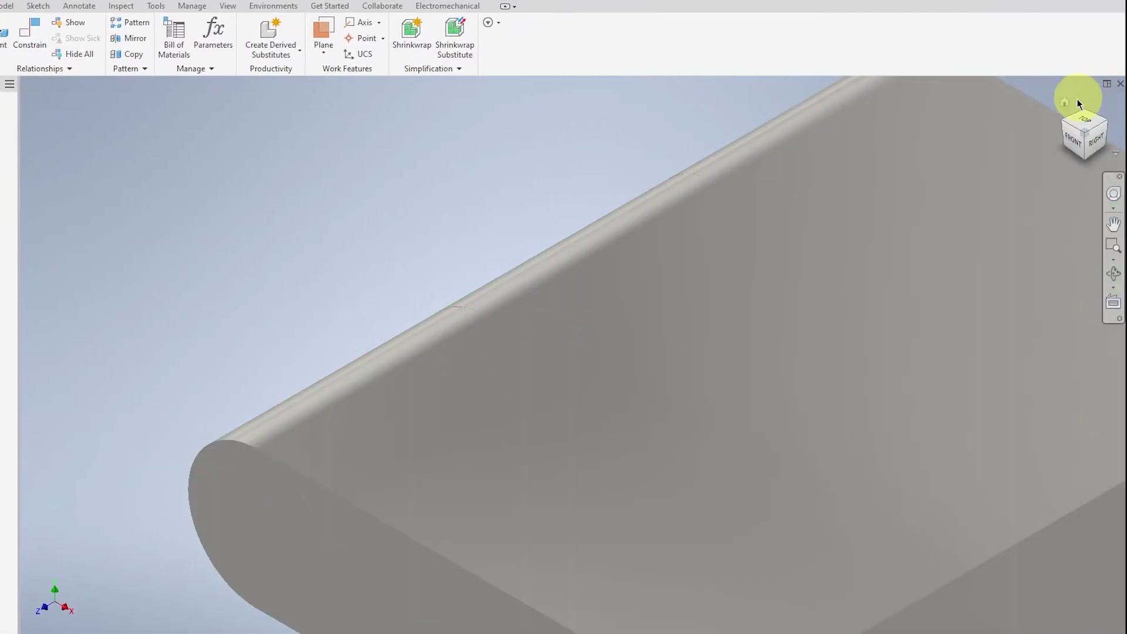
From the home view, swing the left leaf up about the hinge pin and select it.
click(1063, 96)
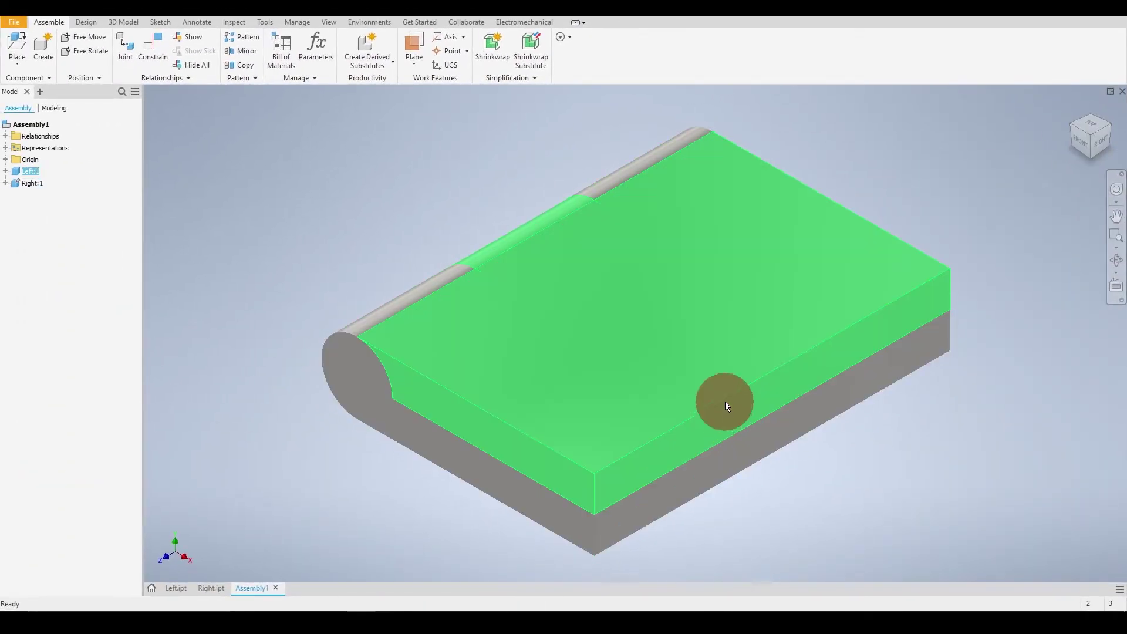
drag(724, 402, 397, 164)
scroll(414, 370, up, 4)
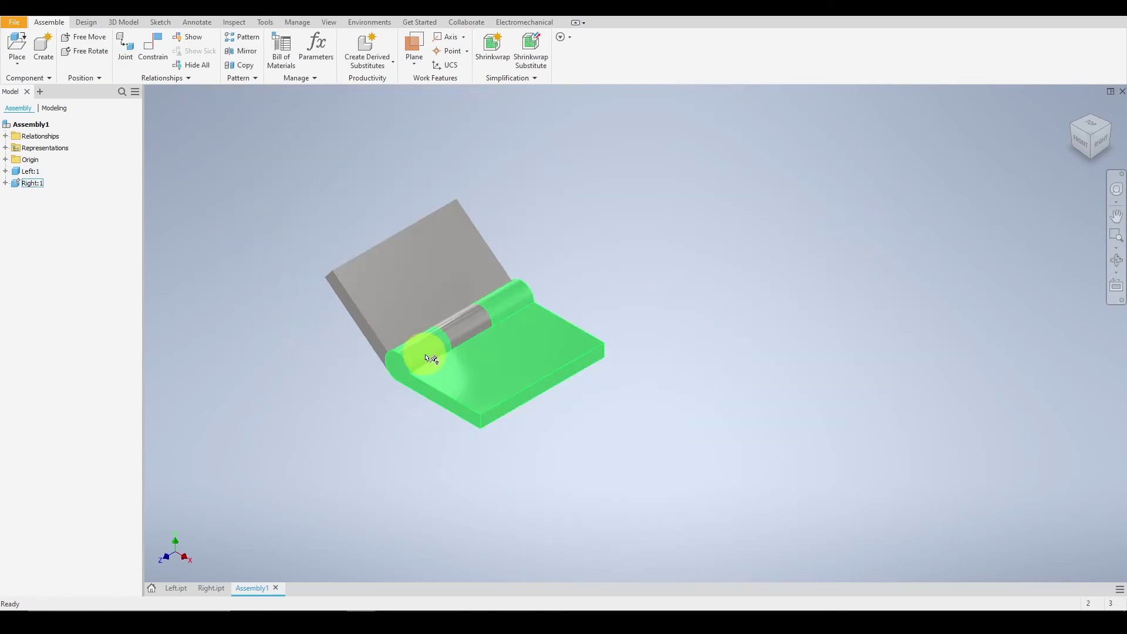
scroll(440, 297, down, 2)
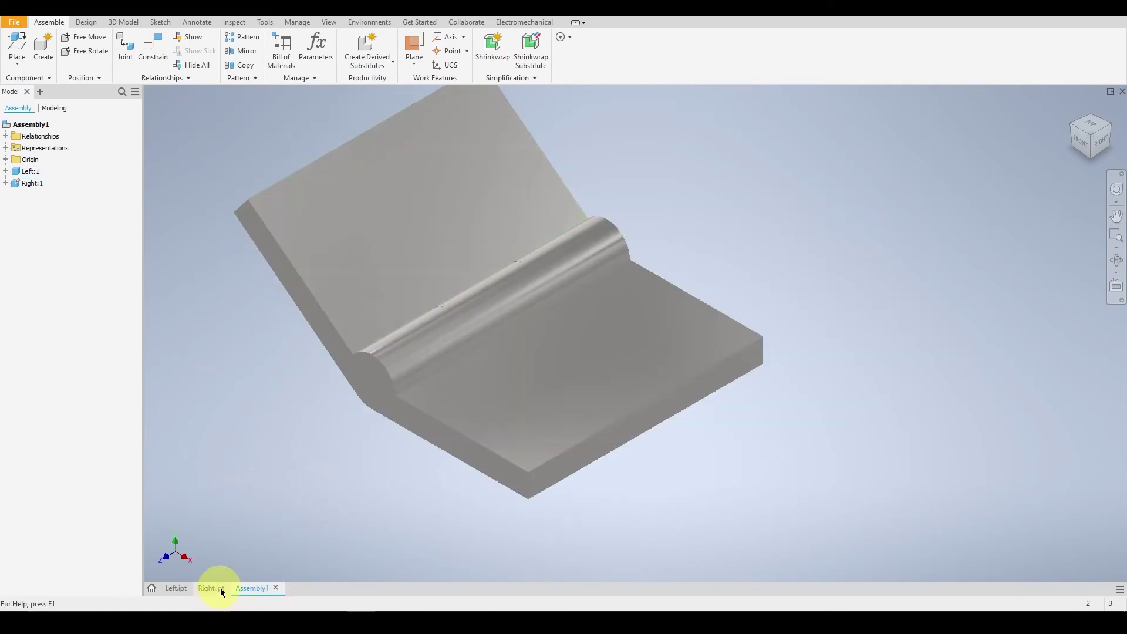
click(370, 194)
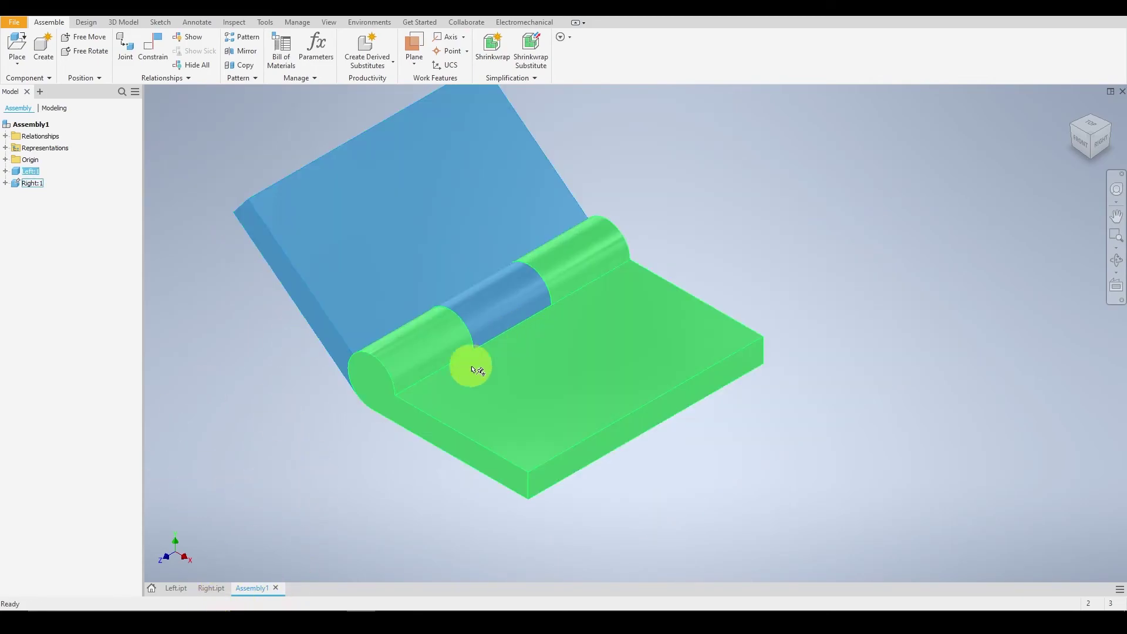
Give the Left part a Sky Blue appearance.
click(170, 589)
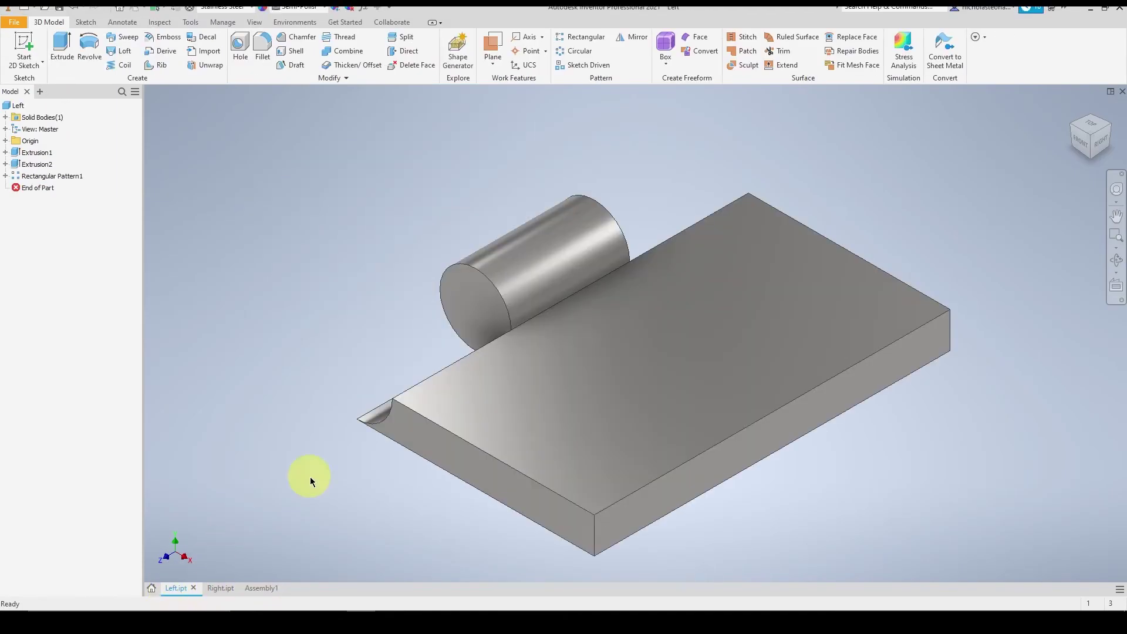
click(298, 5)
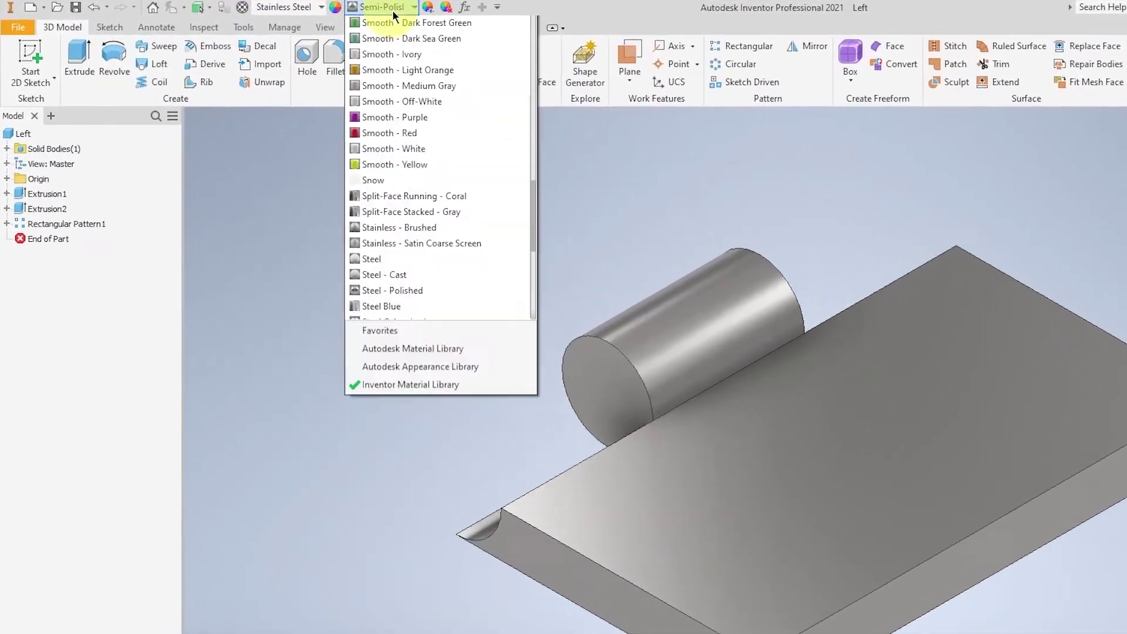
click(332, 72)
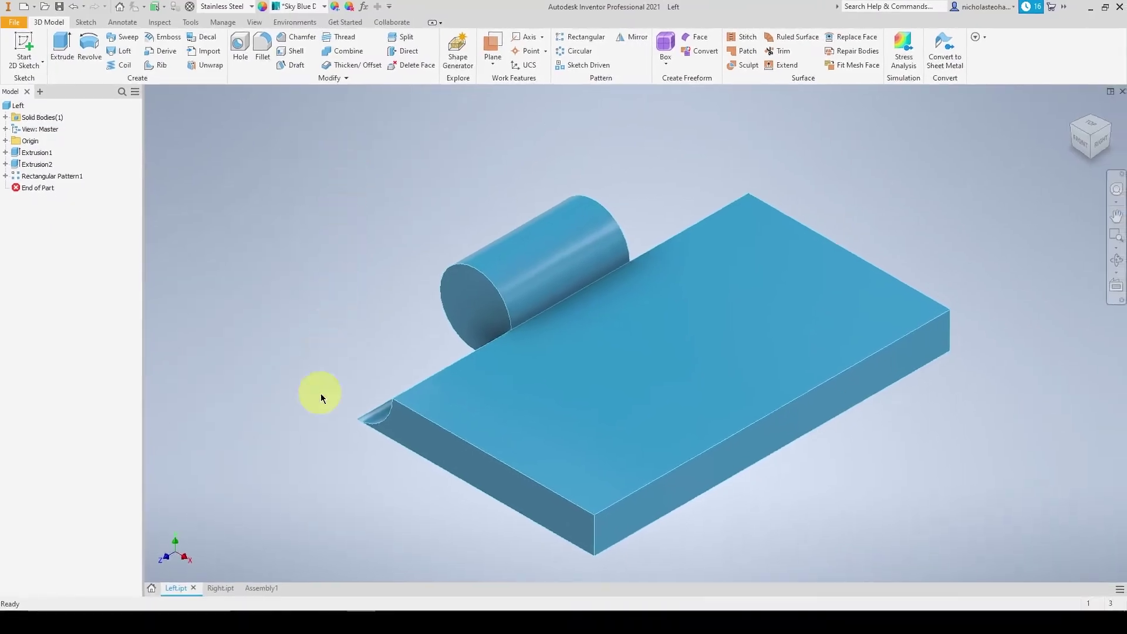
Back in the assembly, swing the blue leaf upright and return to the home view.
click(265, 589)
click(470, 252)
drag(470, 251, 847, 205)
click(1074, 113)
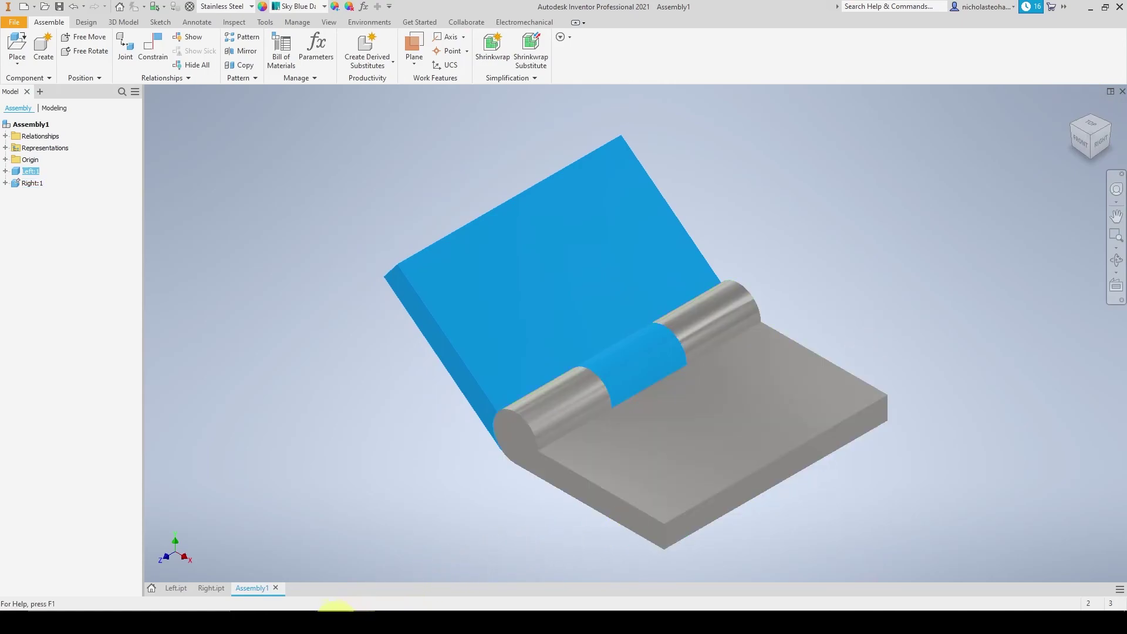
Start saving the assembly, bringing up the Save As dialog.
click(61, 8)
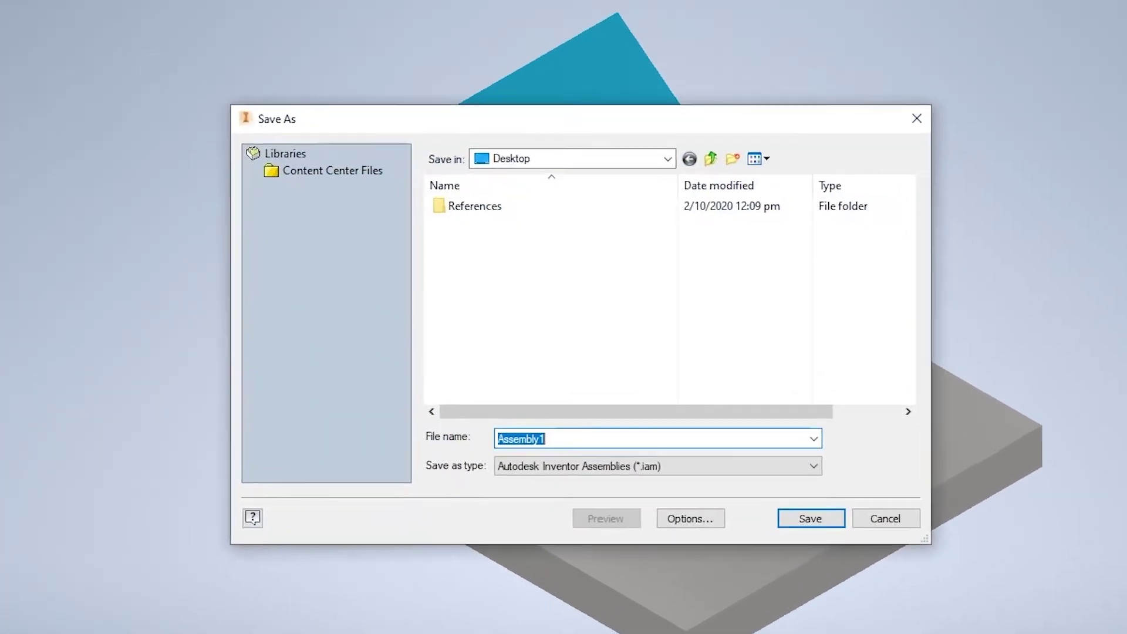